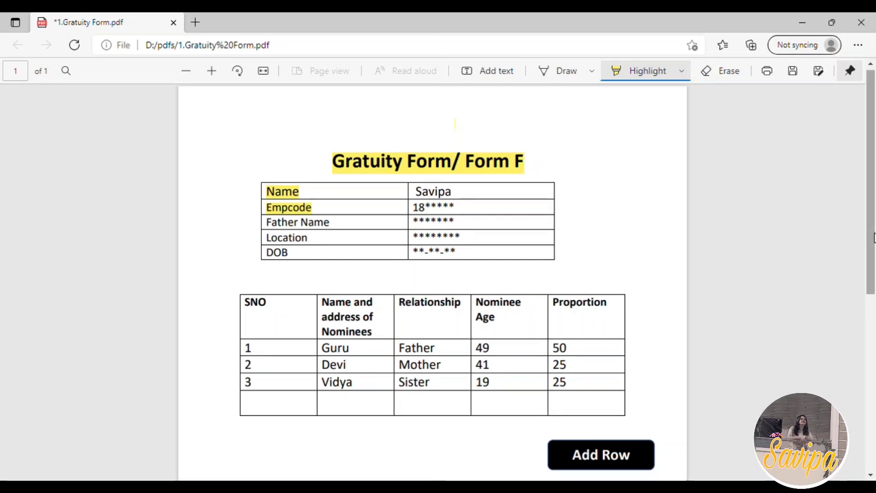
# Highlight the nominee table headers SNO, Name and address of Nominees, Nominee Age and Proportion in the gratuity form
pyautogui.scroll(-2, 874, 224)
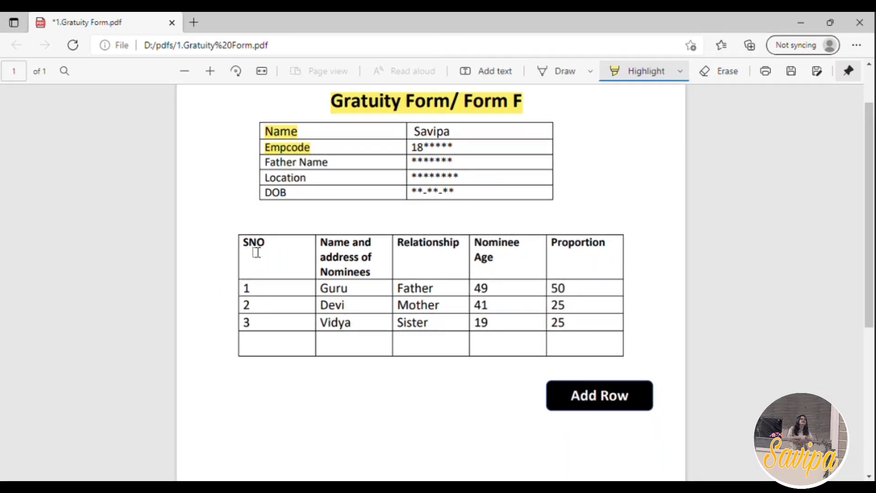
pyautogui.moveTo(256, 252); pyautogui.dragTo(363, 297)
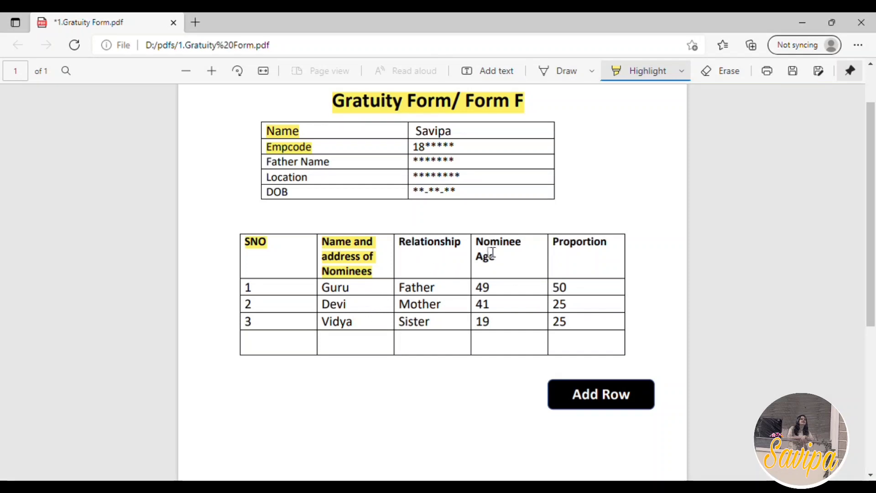
pyautogui.moveTo(476, 239); pyautogui.dragTo(502, 264)
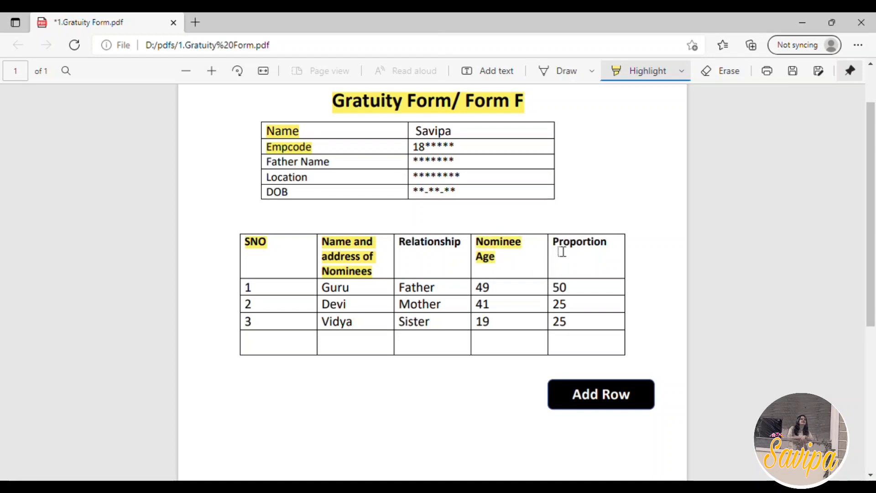
pyautogui.moveTo(562, 252); pyautogui.dragTo(593, 263)
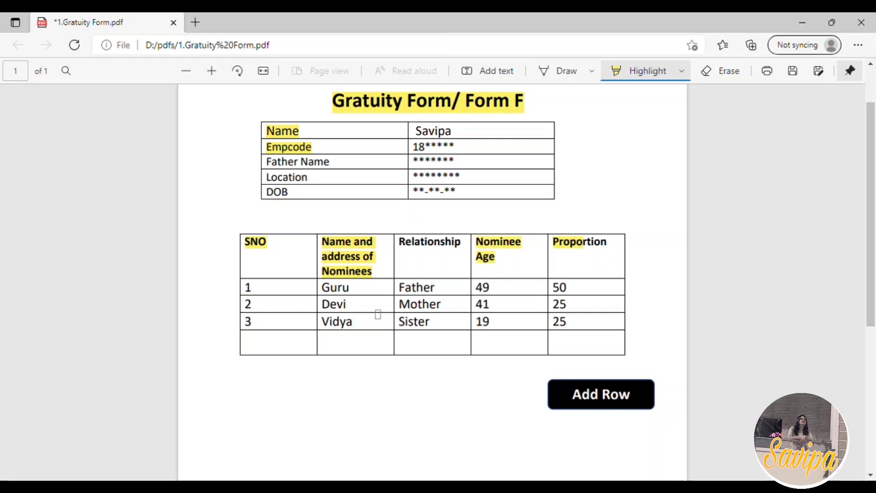
# Highlight the first nominee's name, relationship, age and proportion, plus the Add Row label below the table
pyautogui.moveTo(332, 296); pyautogui.dragTo(494, 298)
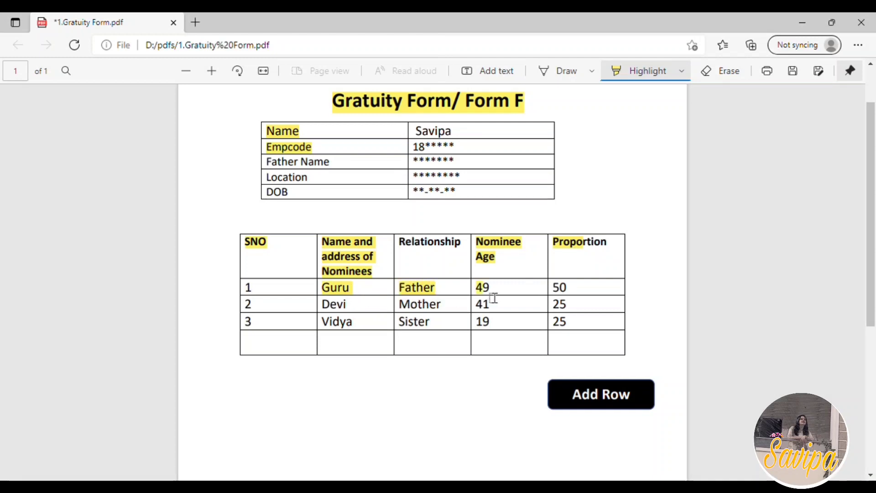
pyautogui.moveTo(564, 297); pyautogui.dragTo(572, 297)
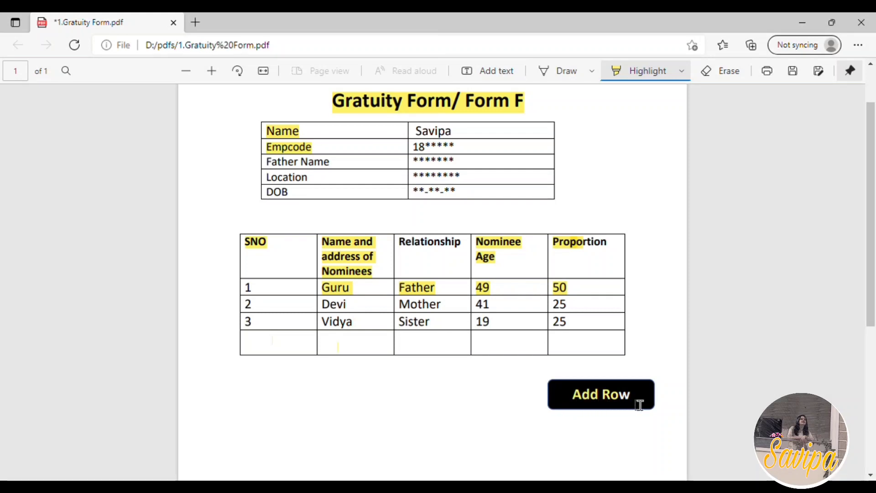
pyautogui.scroll(2, 620, 378)
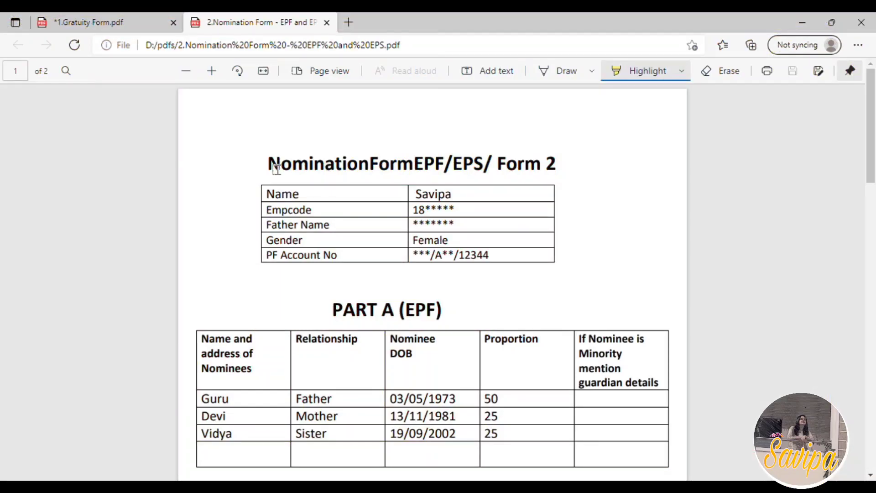
# Highlight the title of the EPF/EPS nomination form and its PF Account No label and value
pyautogui.moveTo(269, 163); pyautogui.dragTo(567, 179)
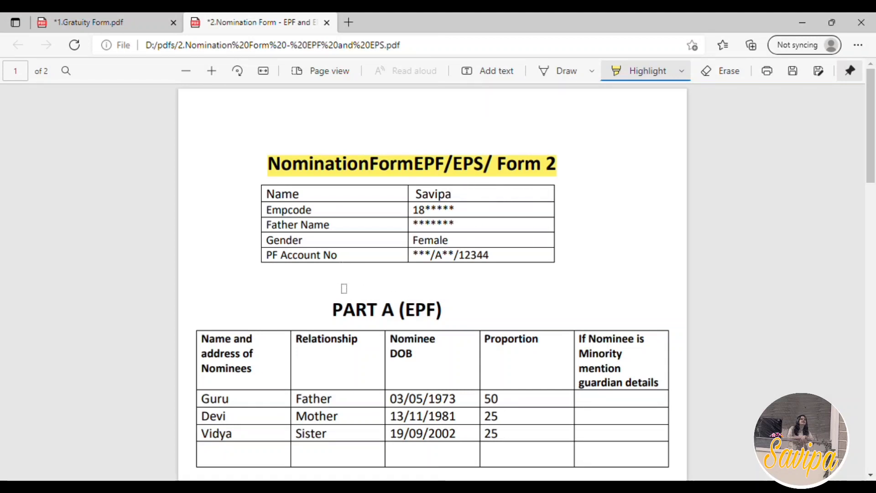
pyautogui.scroll(-2, 350, 287)
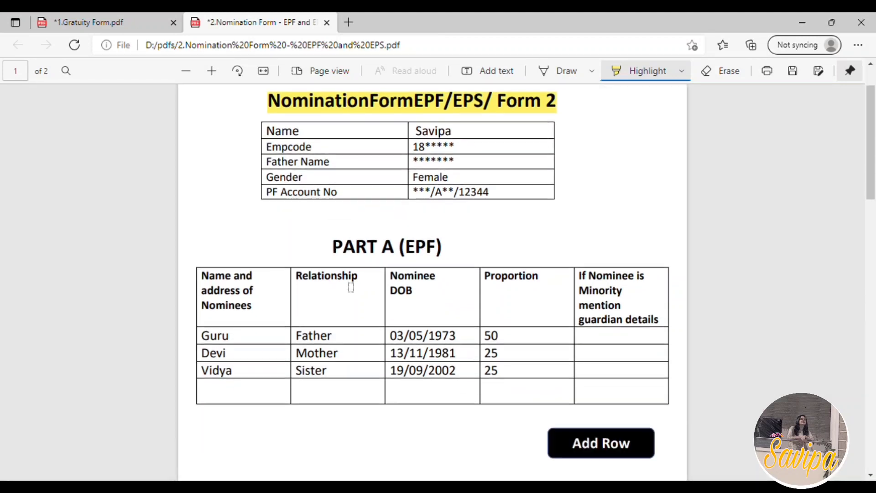
pyautogui.moveTo(421, 202); pyautogui.dragTo(491, 205)
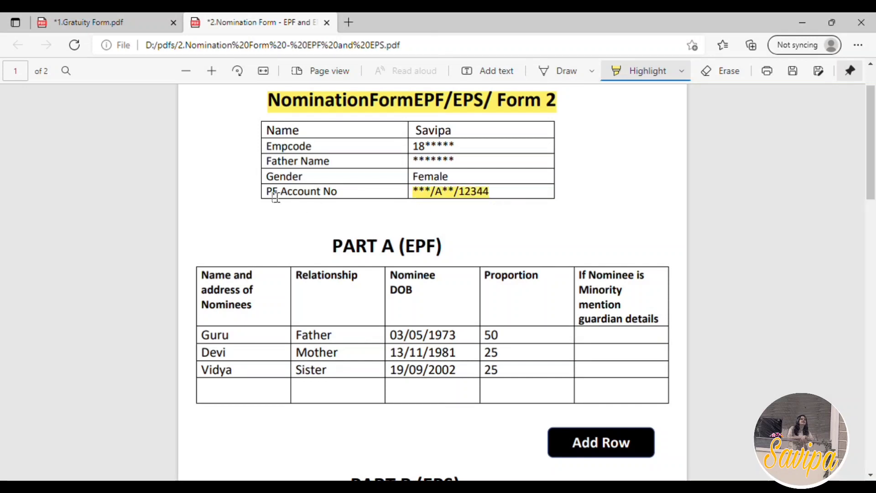
pyautogui.moveTo(269, 191); pyautogui.dragTo(346, 202)
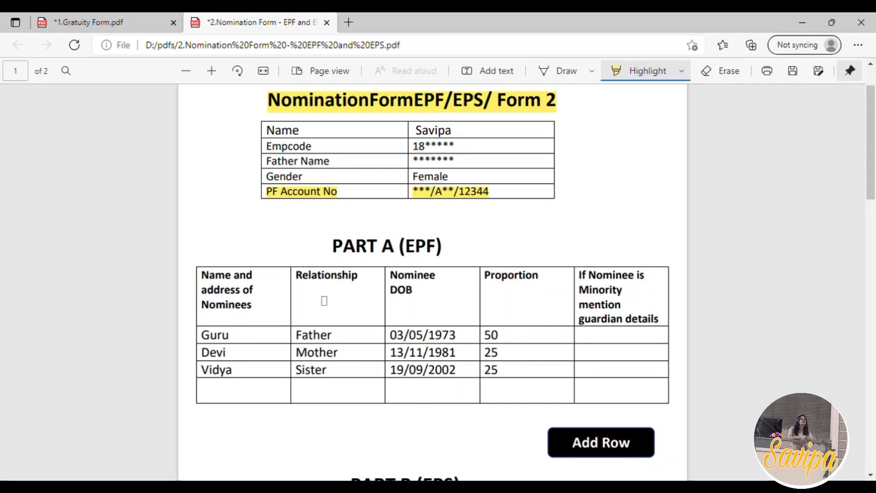
# Highlight the PART A (EPF) and PART B (EPS) headings
pyautogui.scroll(-3, 372, 246)
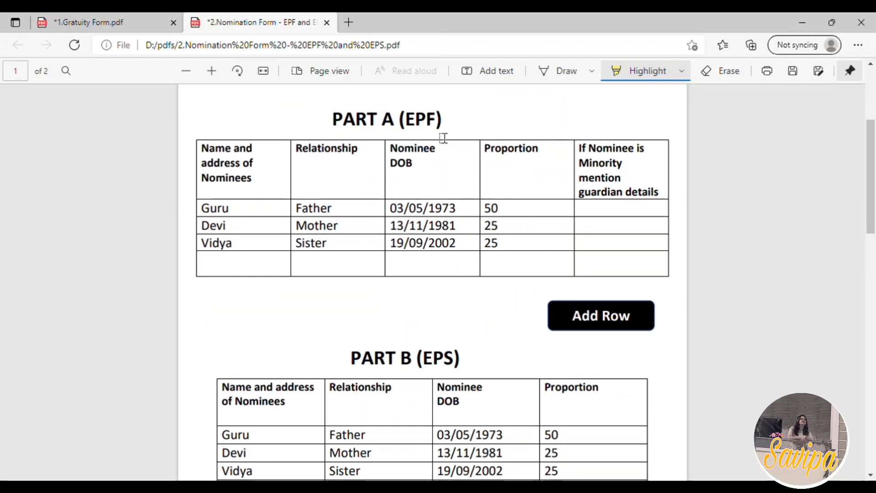
pyautogui.moveTo(336, 118); pyautogui.dragTo(446, 121)
pyautogui.moveTo(362, 365); pyautogui.dragTo(478, 363)
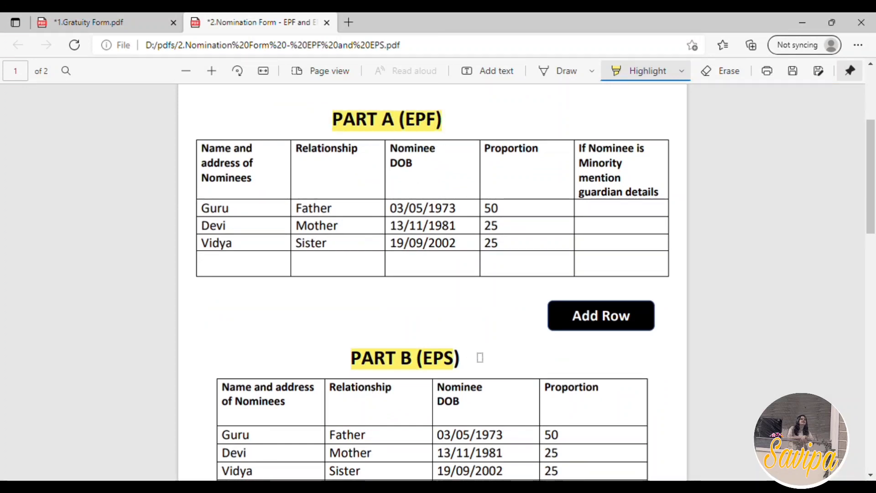
# In the Part A table, highlight the father nominee's name and the header about guardian details for minority nominees
pyautogui.scroll(-2, 478, 360)
pyautogui.scroll(2, 479, 357)
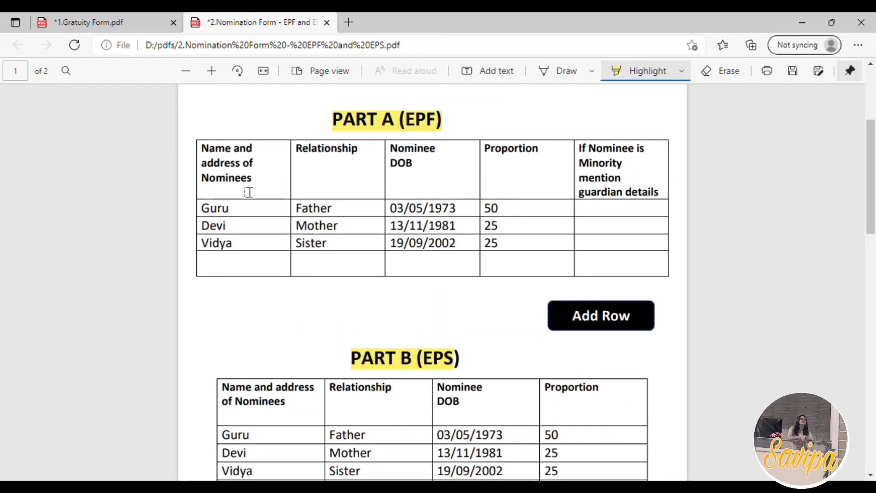
pyautogui.scroll(2, 222, 284)
pyautogui.moveTo(201, 272); pyautogui.dragTo(230, 273)
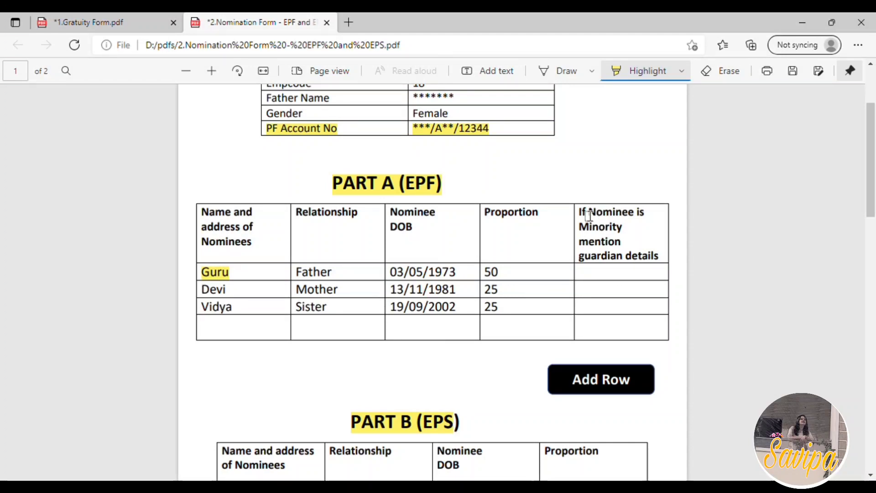
pyautogui.moveTo(579, 212); pyautogui.dragTo(669, 260)
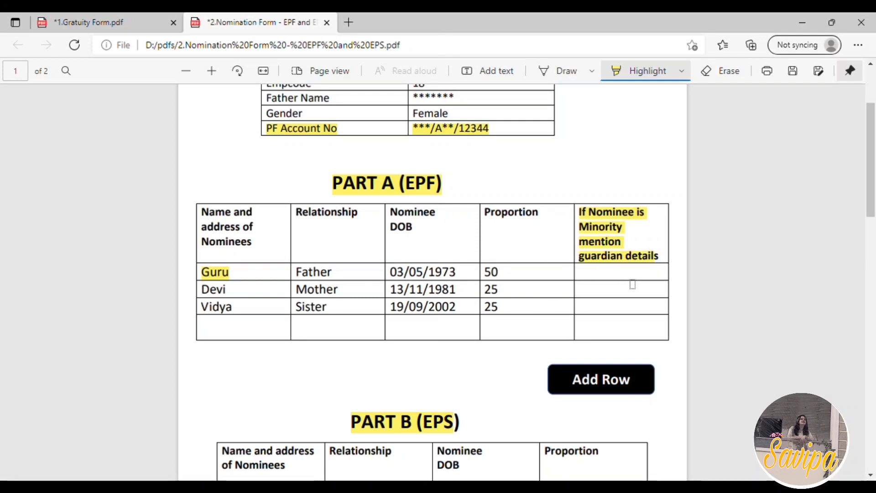
pyautogui.scroll(-4, 629, 320)
pyautogui.scroll(-1, 467, 331)
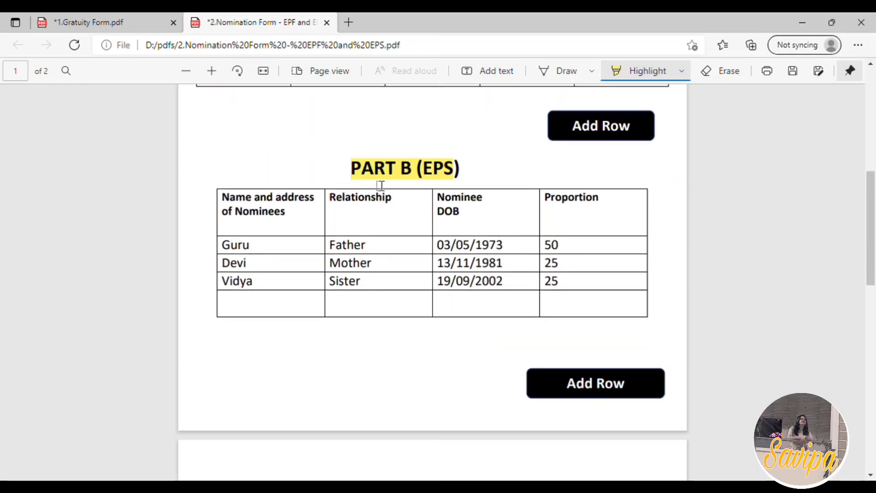
pyautogui.scroll(-1, 430, 196)
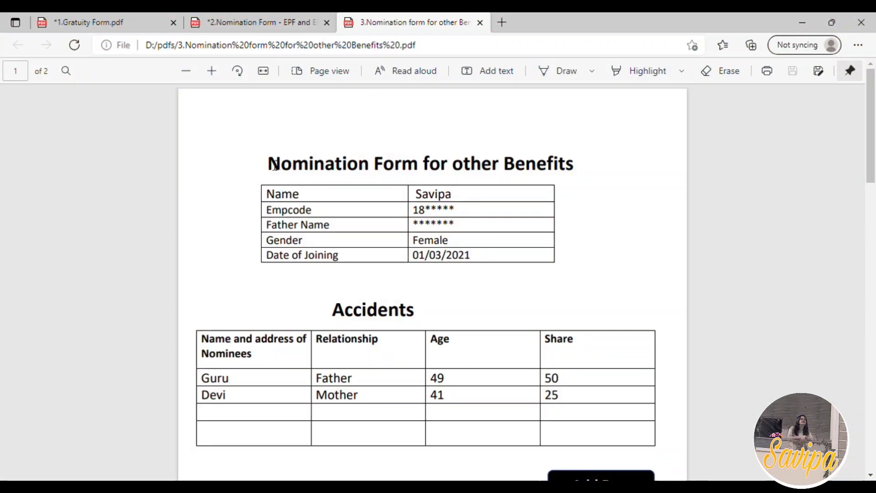
# Highlight the title "Nomination Form for other Benefits" and the Accidents section heading in the third form
pyautogui.click(653, 71)
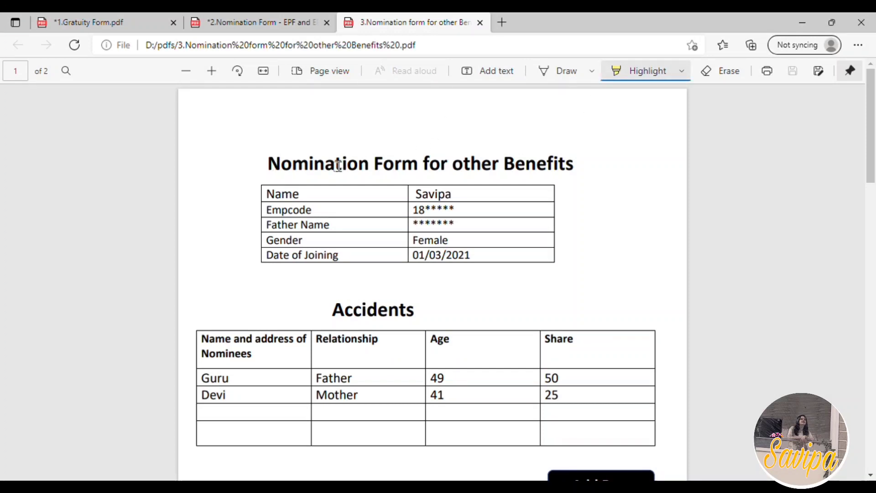
pyautogui.moveTo(276, 172); pyautogui.dragTo(586, 176)
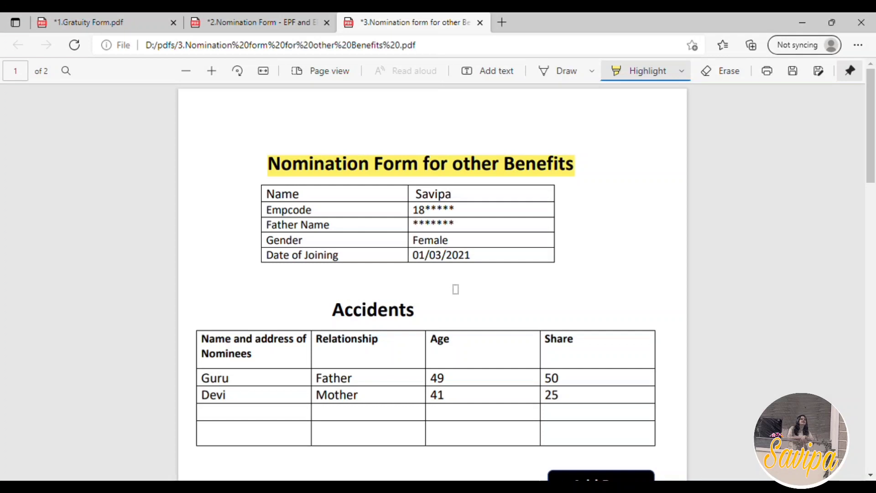
pyautogui.scroll(-3, 454, 286)
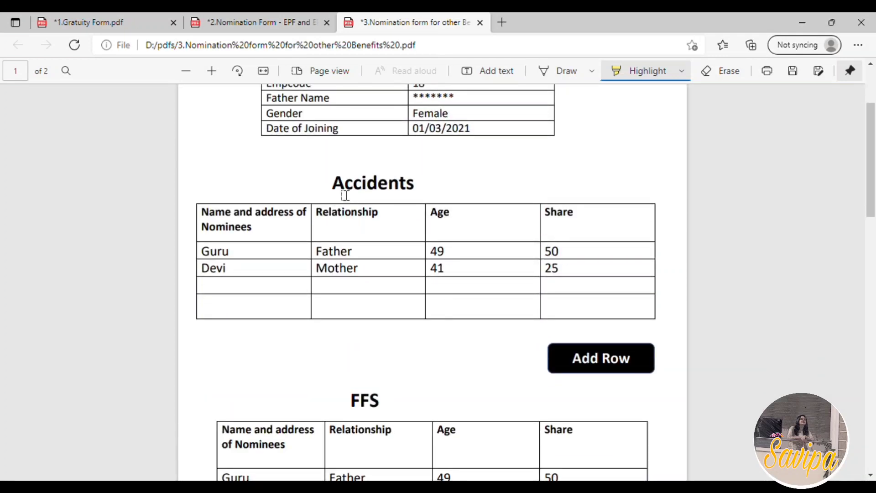
pyautogui.moveTo(349, 187); pyautogui.dragTo(422, 188)
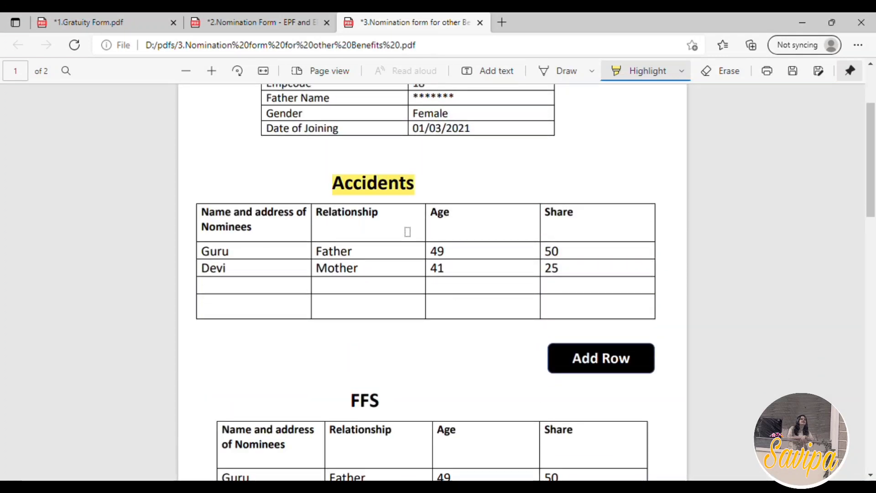
# Highlight the FFS, Mediclaim and Travel section headings
pyautogui.scroll(-2, 407, 232)
pyautogui.moveTo(354, 349); pyautogui.dragTo(413, 361)
pyautogui.scroll(-10, 456, 379)
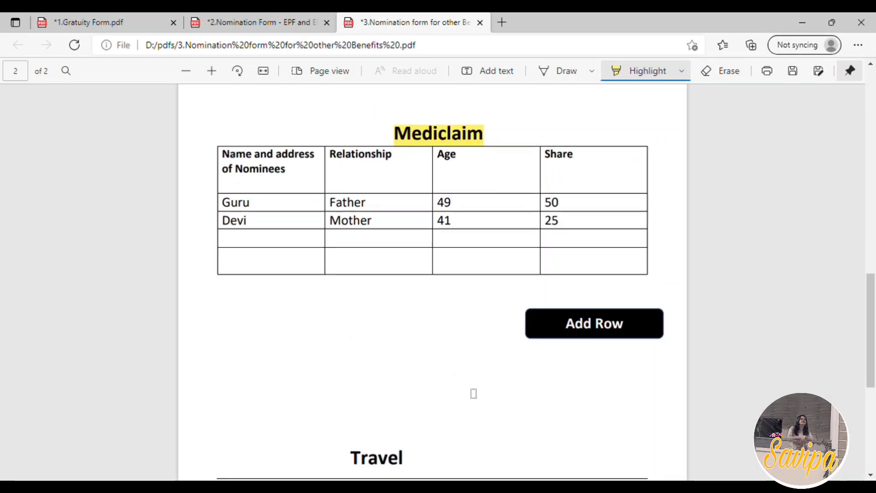
pyautogui.scroll(-3, 392, 410)
pyautogui.moveTo(352, 342); pyautogui.dragTo(417, 343)
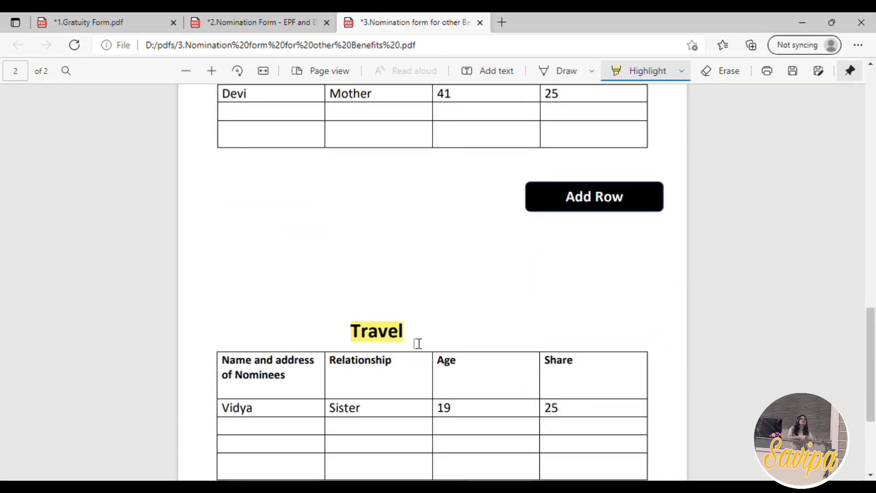
# In the Accidents table, highlight the father's whole row and the mother's name
pyautogui.scroll(10, 450, 391)
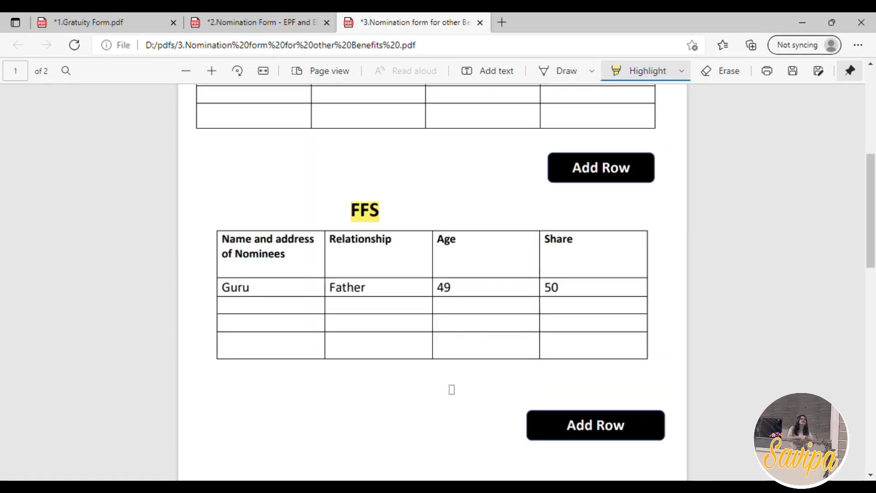
pyautogui.scroll(4, 452, 389)
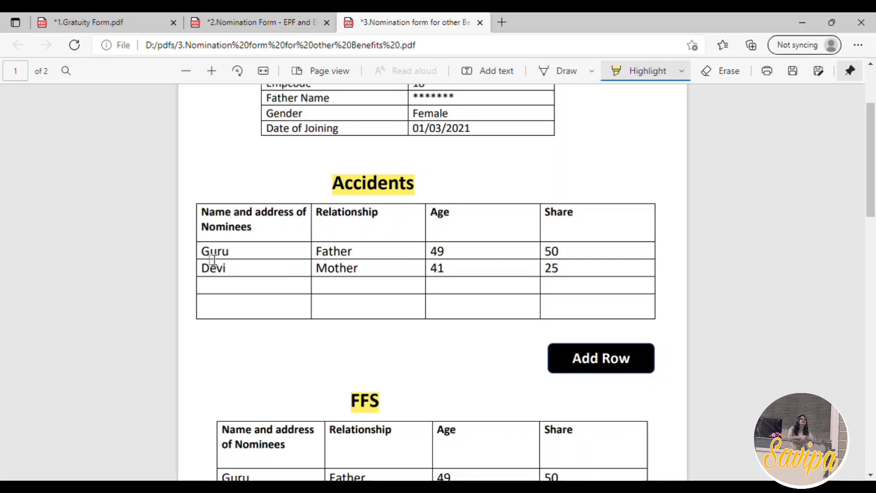
pyautogui.moveTo(212, 260); pyautogui.dragTo(267, 278)
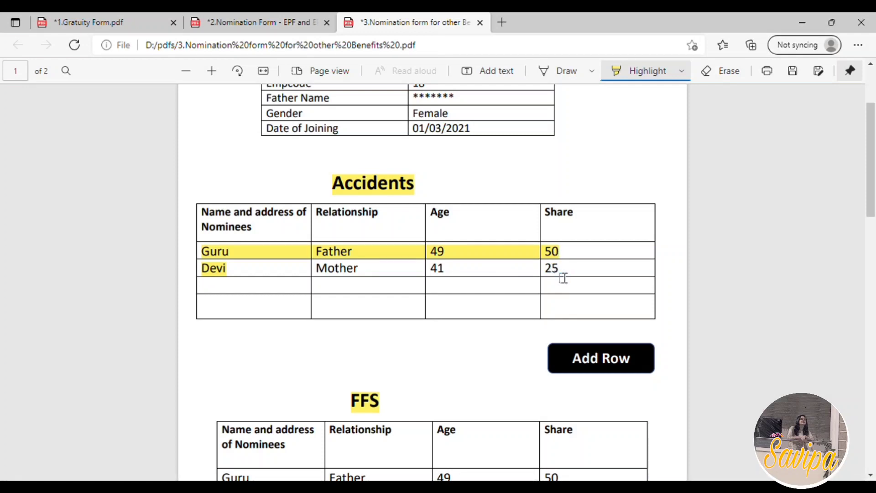
# Cross out the mother's share under Accidents and write 50 beside it, then correct the father's FFS share to 100 in pen
pyautogui.scroll(-4, 557, 274)
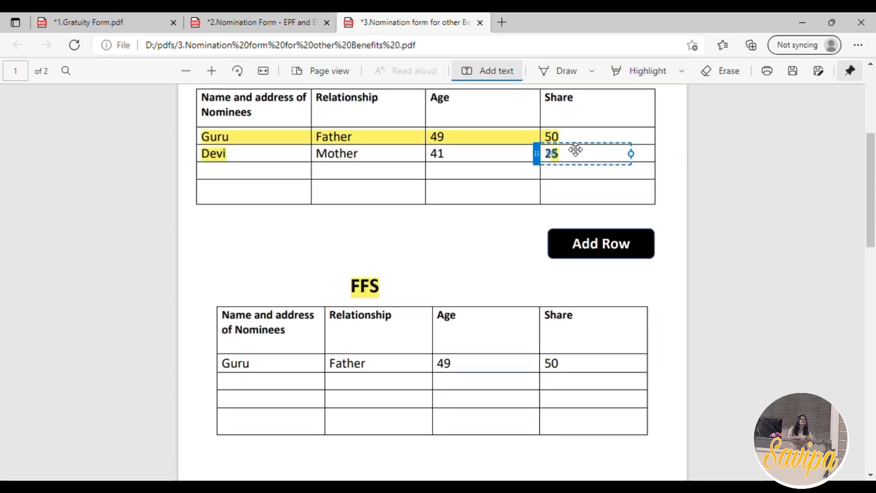
pyautogui.moveTo(576, 150); pyautogui.dragTo(608, 154)
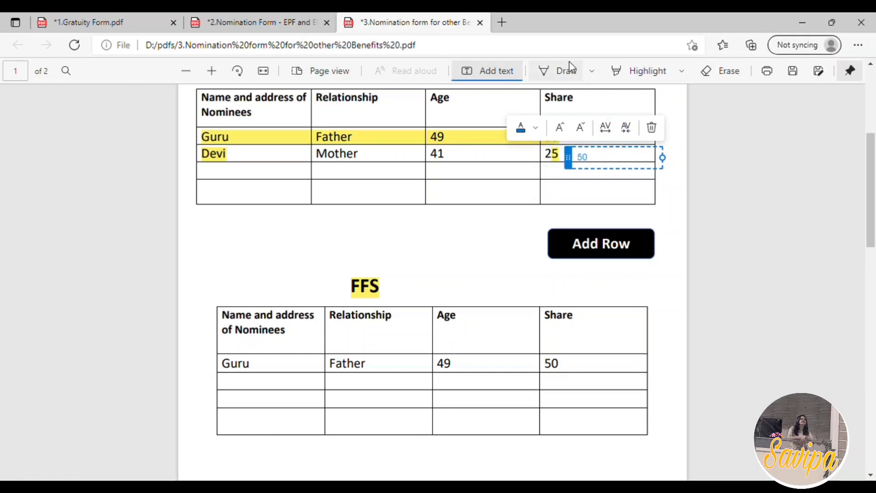
pyautogui.click(572, 76)
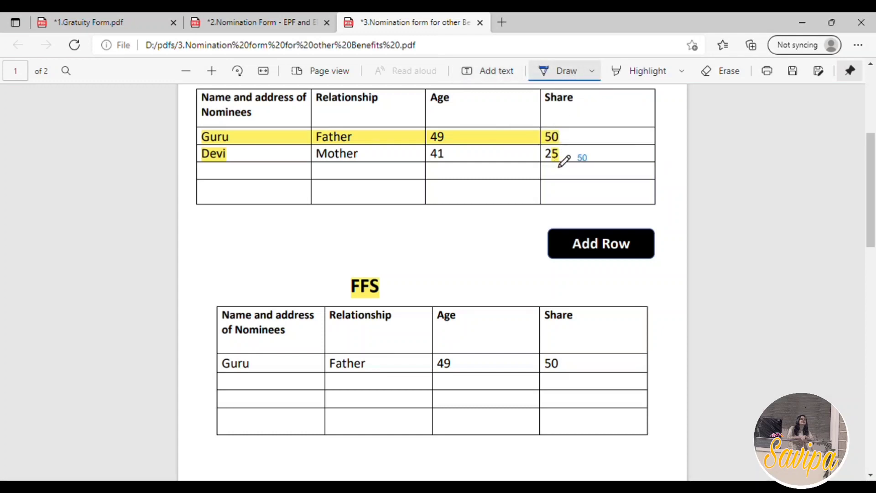
pyautogui.moveTo(556, 164)
pyautogui.mouseDown()
pyautogui.moveTo(559, 155)
pyautogui.moveTo(544, 151)
pyautogui.moveTo(555, 160)
pyautogui.mouseUp()
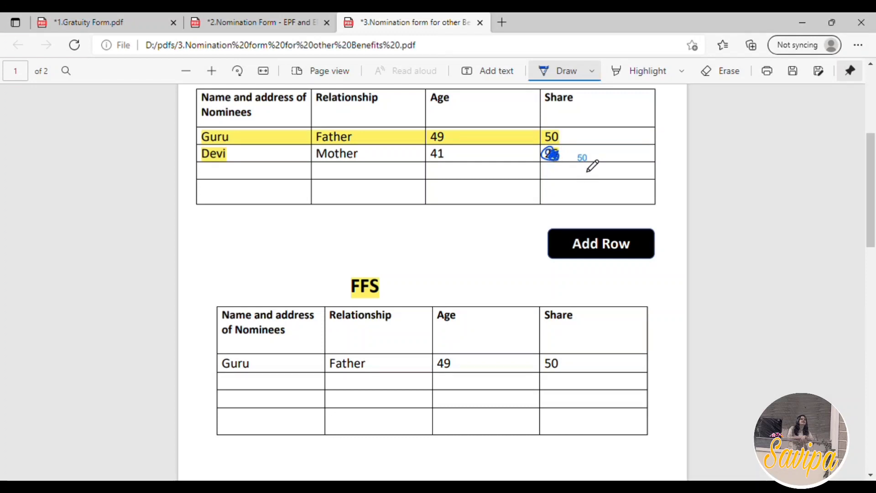
pyautogui.moveTo(555, 377); pyautogui.dragTo(594, 364)
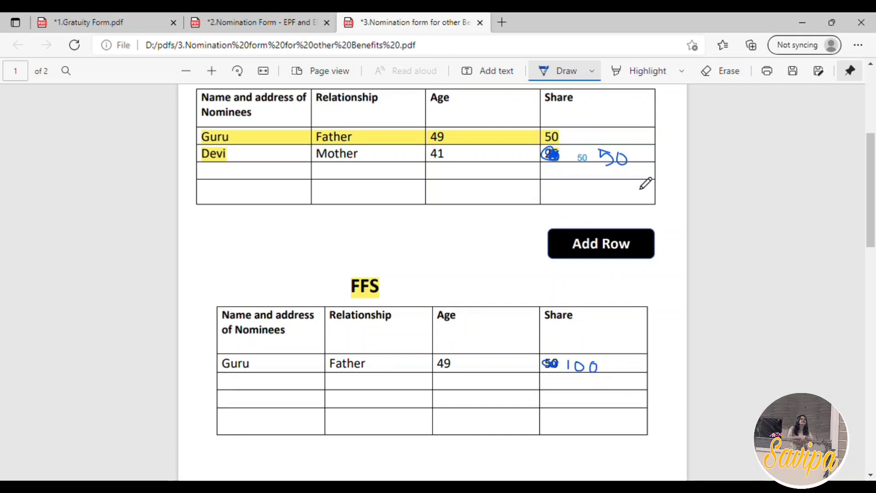
# Cross out the mother's share in the Mediclaim table and handwrite 50 beside it
pyautogui.scroll(-10, 603, 367)
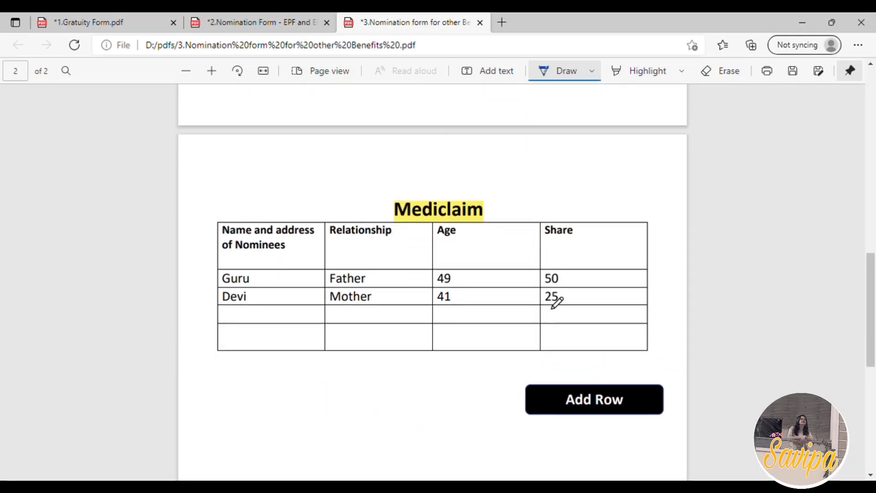
pyautogui.moveTo(553, 296)
pyautogui.mouseDown()
pyautogui.moveTo(578, 289)
pyautogui.moveTo(572, 302)
pyautogui.moveTo(588, 293)
pyautogui.mouseUp()
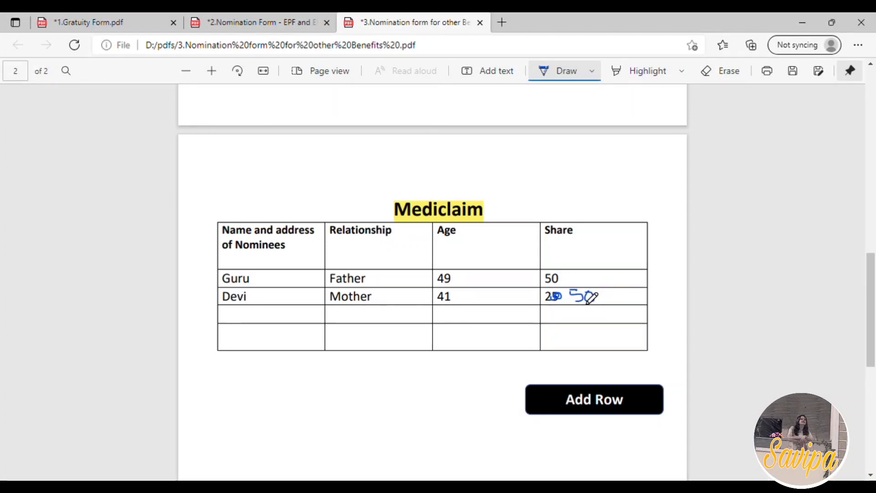
pyautogui.scroll(10, 404, 328)
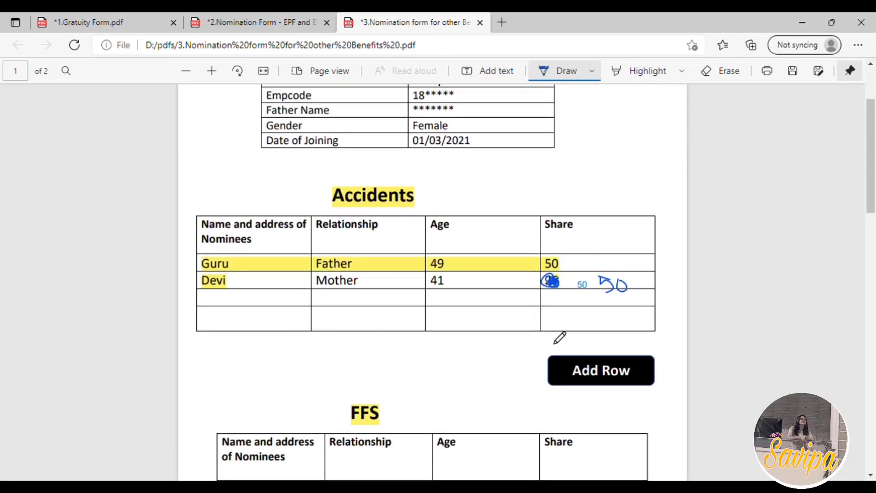
# In 4.Personal_Data_Doc.pdf, highlight the Empcode label and the word Mobile, and review the remaining personal details through to the signature
pyautogui.scroll(-7, 562, 336)
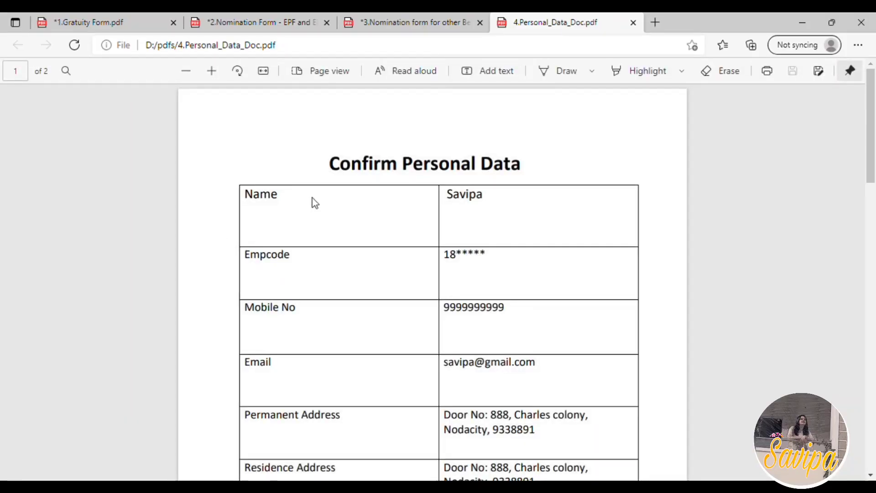
pyautogui.scroll(-1, 364, 219)
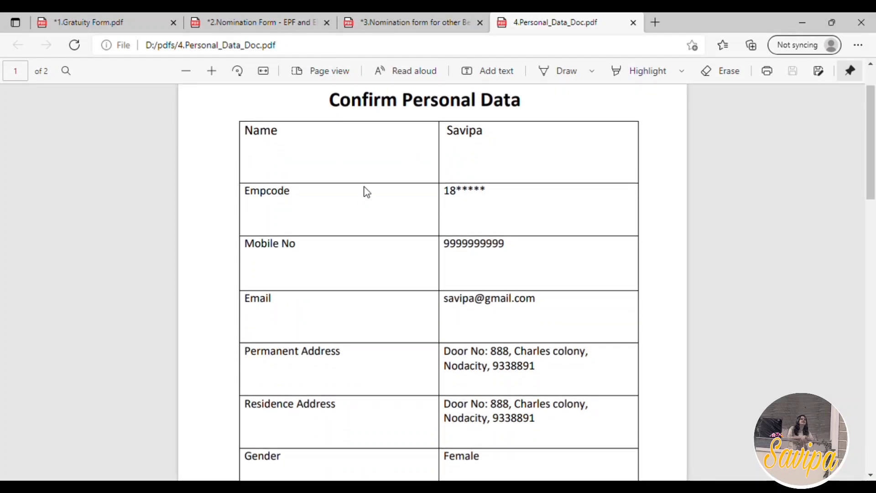
pyautogui.click(623, 69)
pyautogui.doubleClick(264, 194)
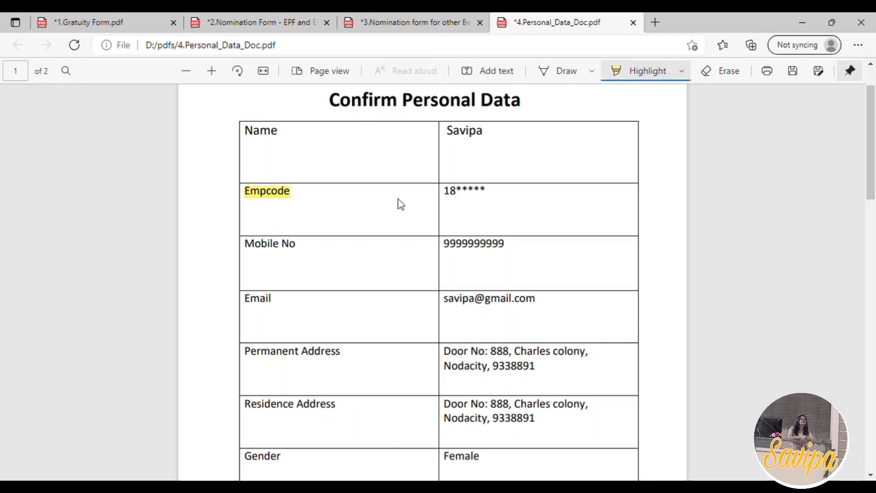
pyautogui.doubleClick(252, 246)
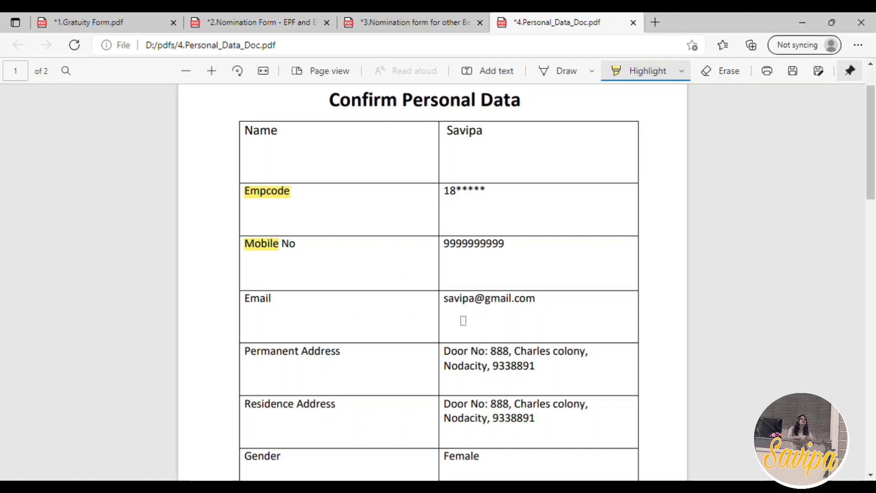
pyautogui.scroll(-1, 402, 349)
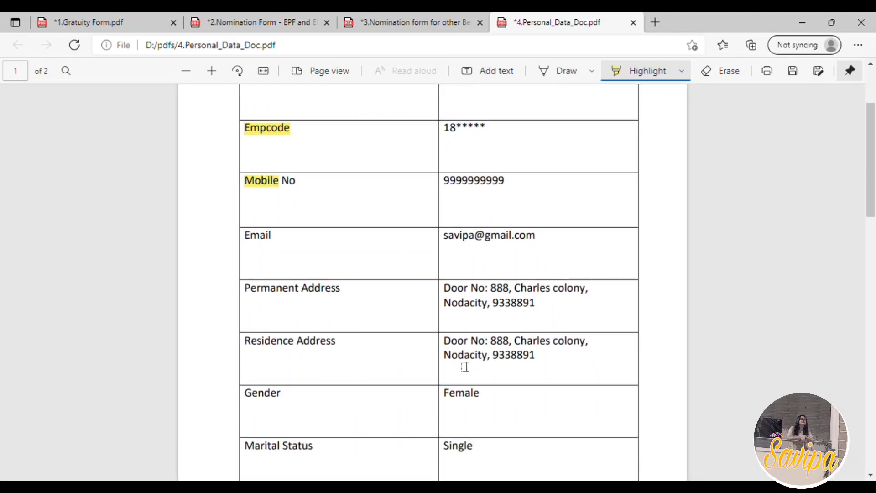
pyautogui.scroll(-2, 488, 365)
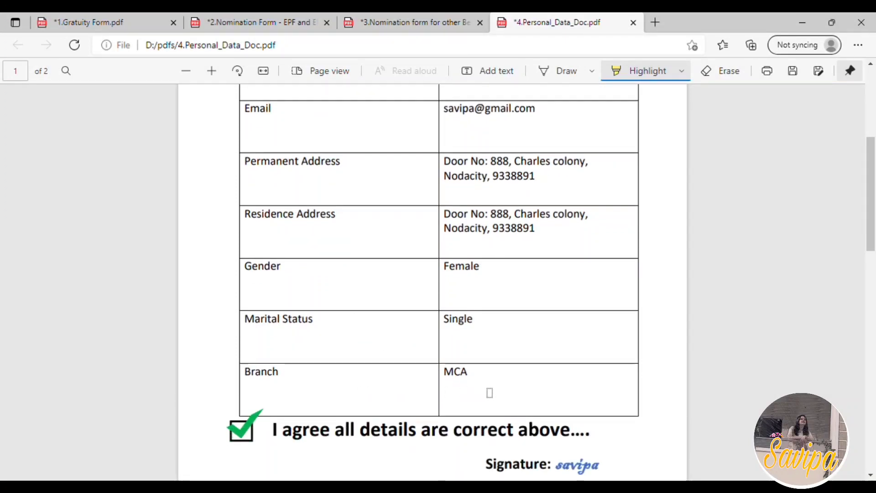
pyautogui.scroll(-1, 384, 395)
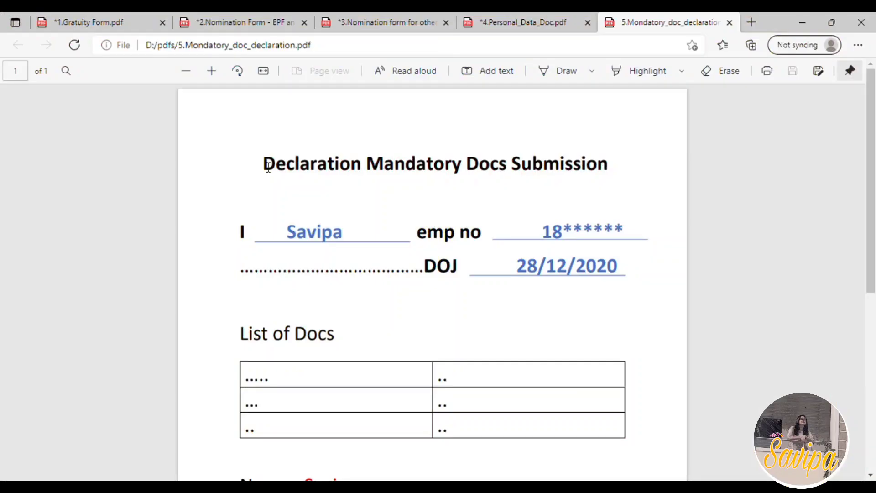
# In 5.Mondatory_doc_declaration.pdf, highlight the Declaration Mandatory Docs Submission title and the DOJ date
pyautogui.click(642, 73)
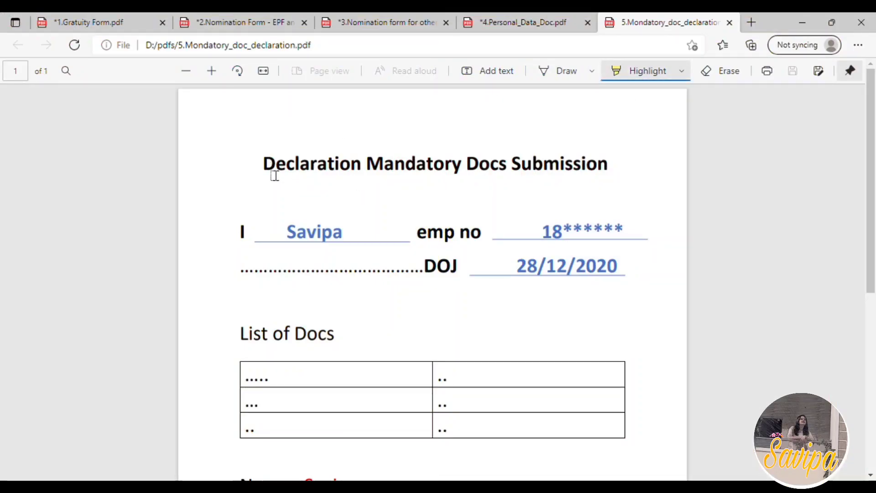
pyautogui.moveTo(273, 174); pyautogui.dragTo(618, 178)
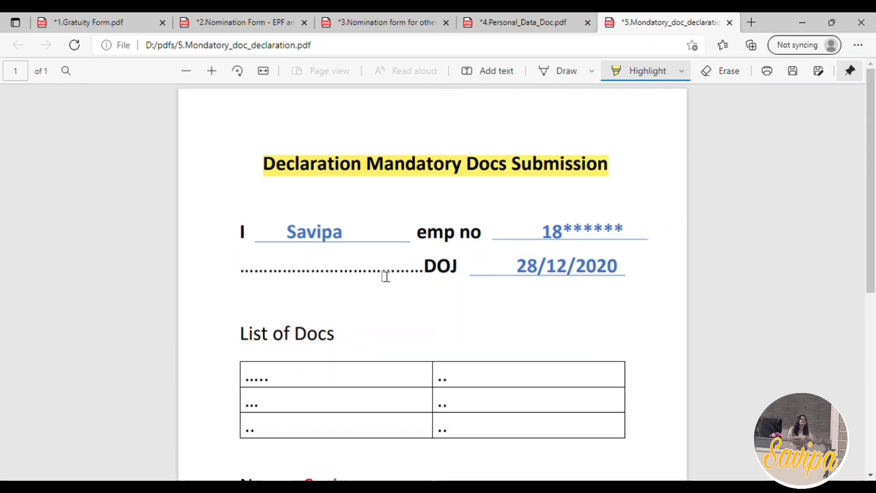
pyautogui.moveTo(517, 270); pyautogui.dragTo(626, 269)
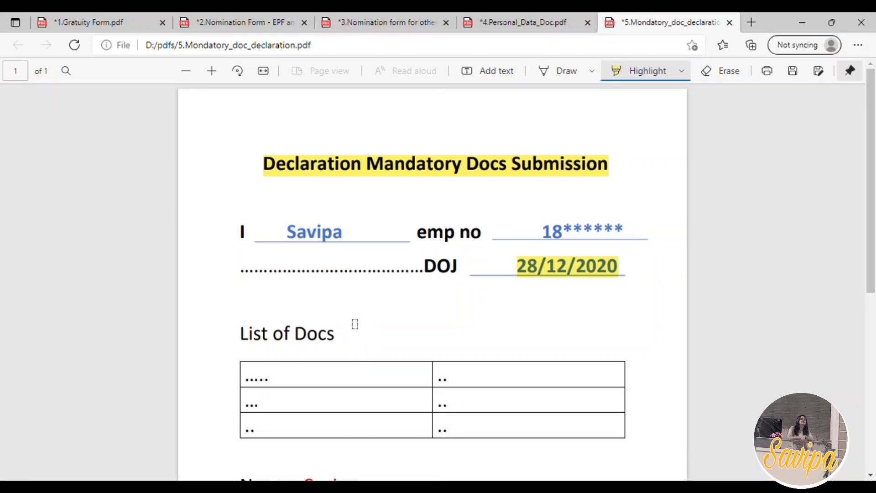
# Make a small highlighter mark in the first column of each of the three List of Docs rows
pyautogui.scroll(-1, 356, 325)
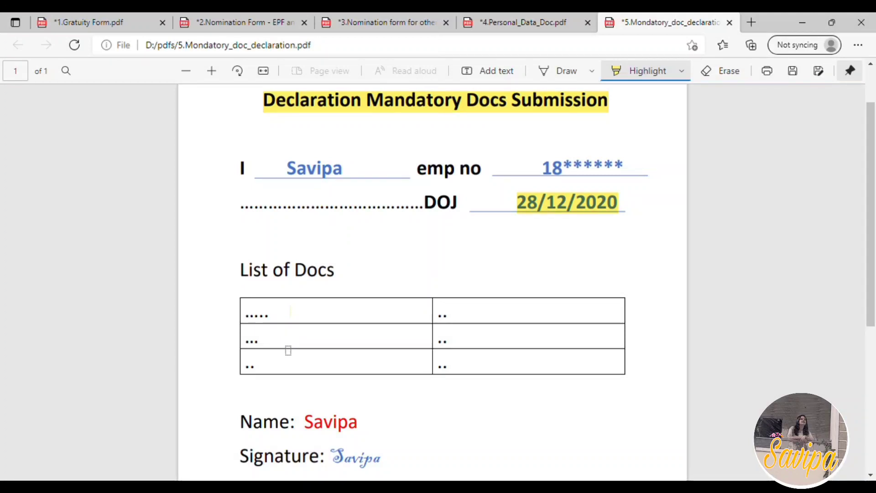
pyautogui.moveTo(288, 351); pyautogui.dragTo(281, 355)
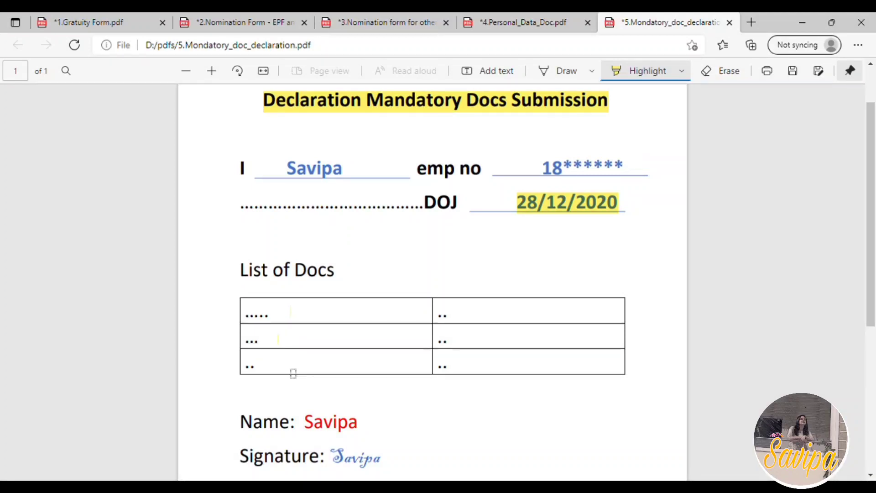
pyautogui.click(293, 373)
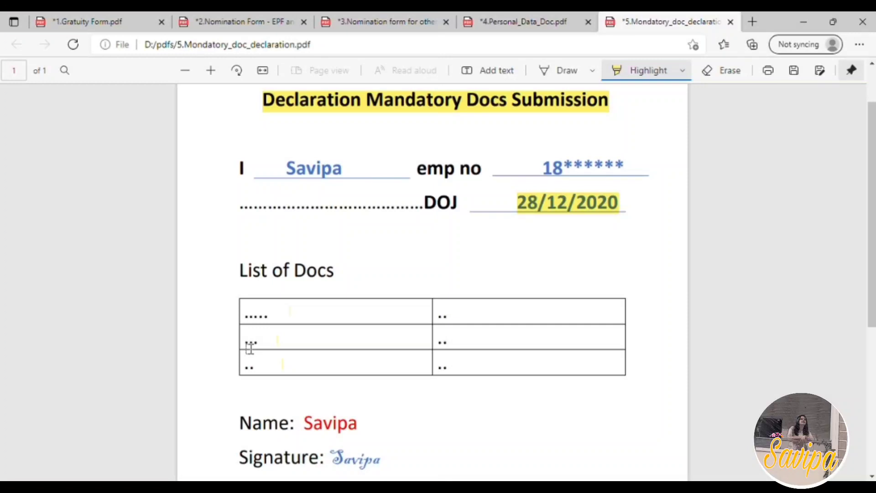
# Highlight the name, signature, date and place values below the List of Docs table
pyautogui.scroll(-2, 249, 348)
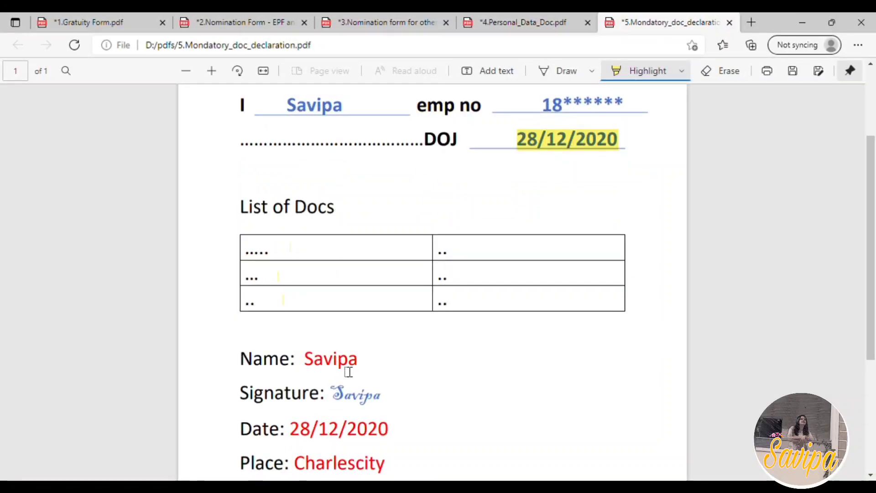
pyautogui.moveTo(305, 361); pyautogui.dragTo(360, 362)
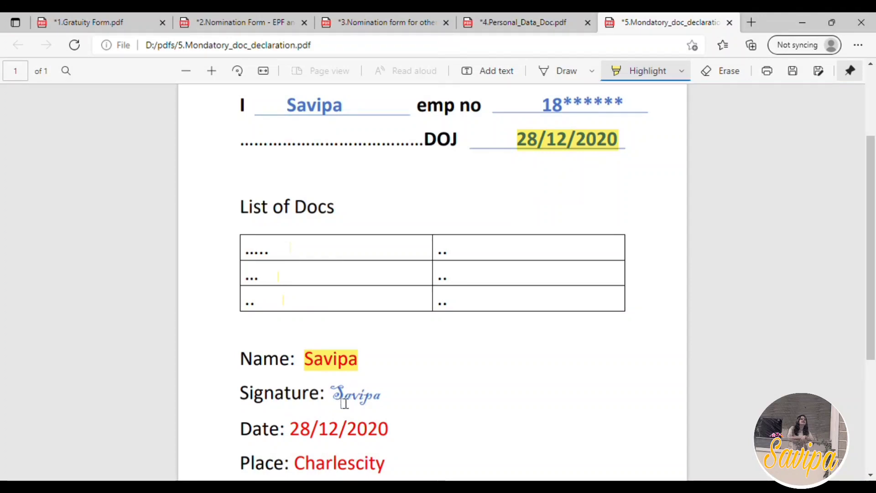
pyautogui.moveTo(345, 404); pyautogui.dragTo(391, 403)
pyautogui.moveTo(291, 430); pyautogui.dragTo(379, 430)
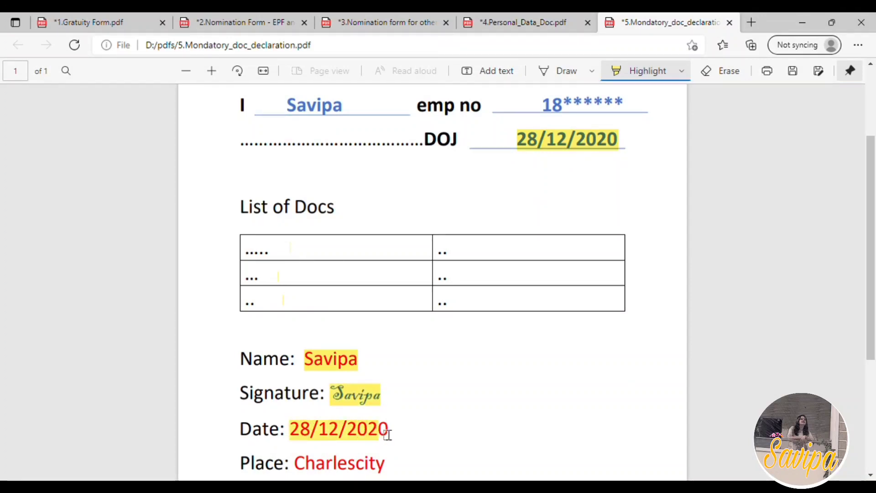
pyautogui.scroll(-2, 389, 421)
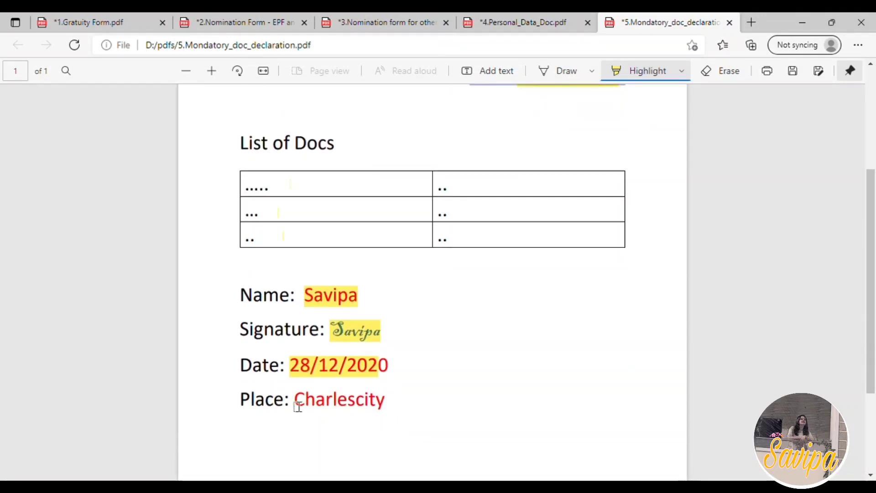
pyautogui.moveTo(301, 404); pyautogui.dragTo(403, 409)
pyautogui.scroll(2, 410, 396)
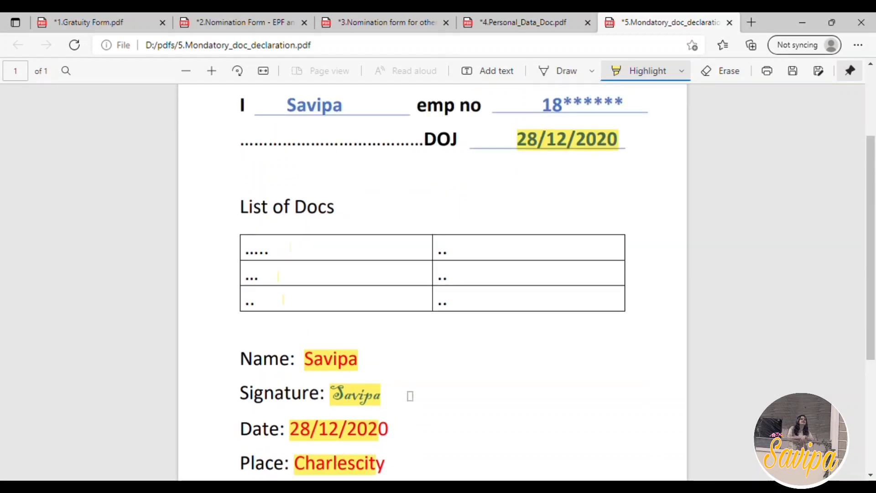
pyautogui.scroll(2, 397, 297)
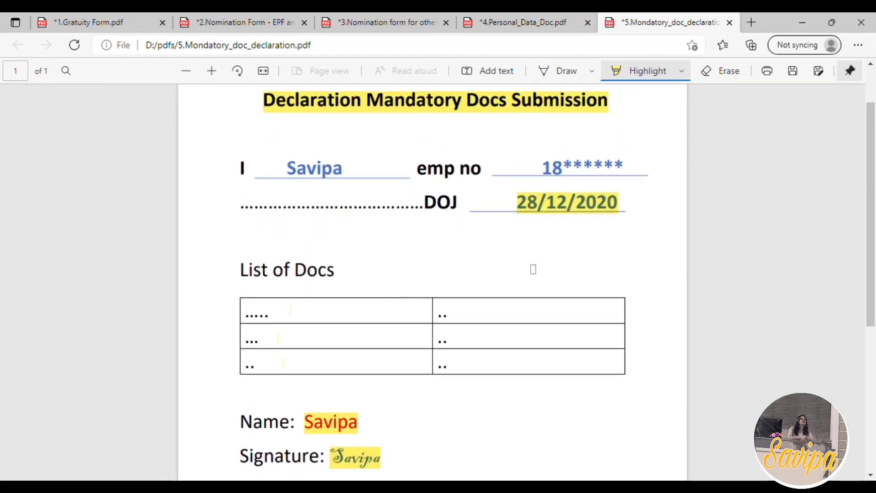
pyautogui.scroll(-2, 354, 358)
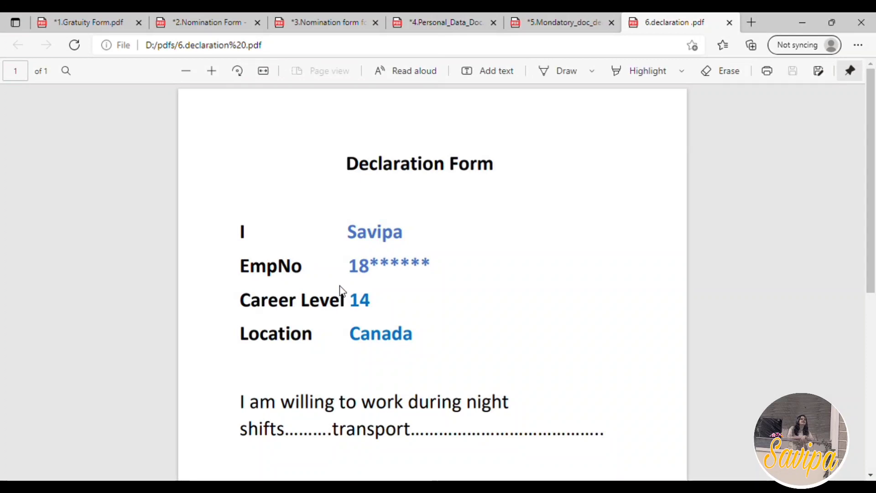
# In 6.declaration .pdf, select the name, EmpNo, Career Level and Location values one after another, and mark the signature
pyautogui.doubleClick(355, 235)
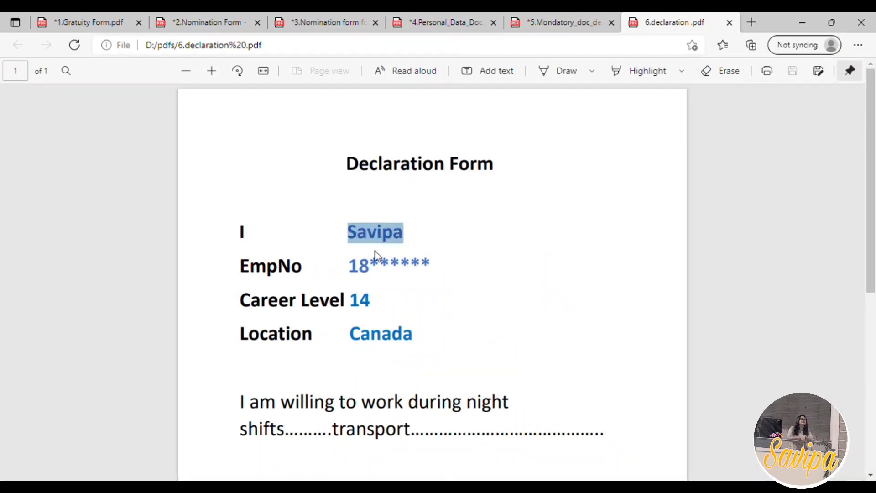
pyautogui.moveTo(352, 266); pyautogui.dragTo(411, 272)
pyautogui.moveTo(351, 299); pyautogui.dragTo(372, 304)
pyautogui.moveTo(349, 336); pyautogui.dragTo(413, 338)
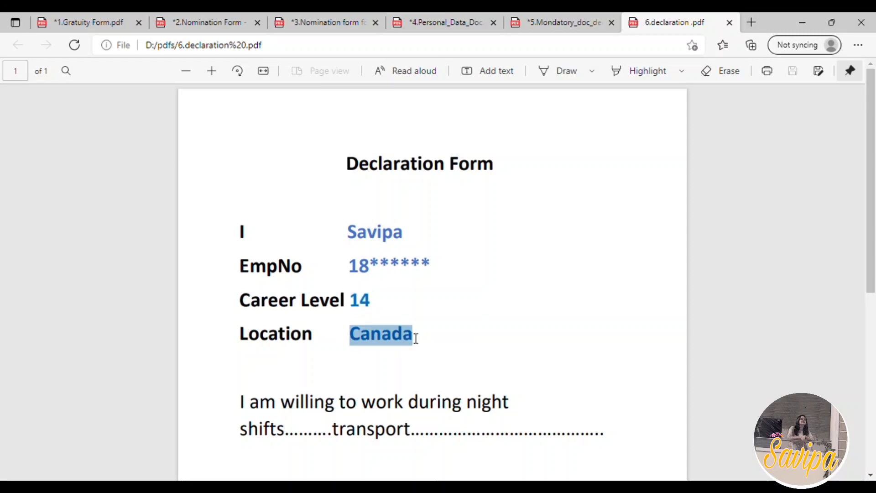
pyautogui.scroll(-3, 416, 337)
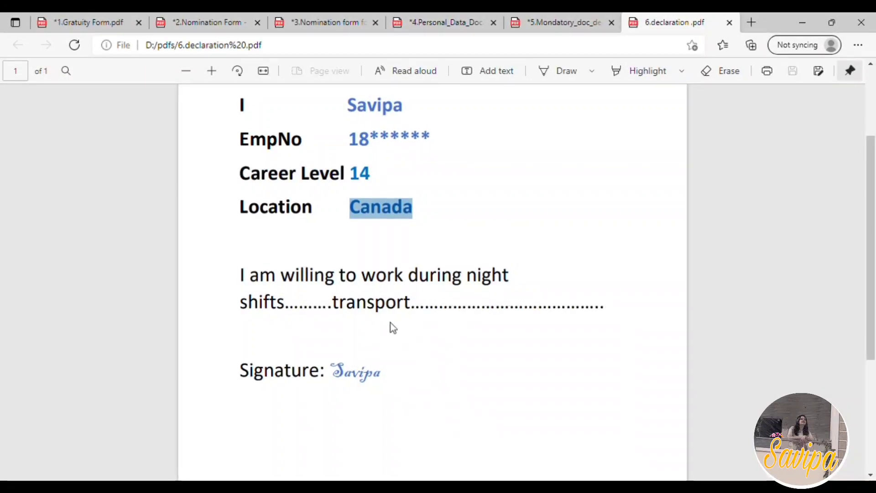
pyautogui.moveTo(338, 368); pyautogui.dragTo(404, 379)
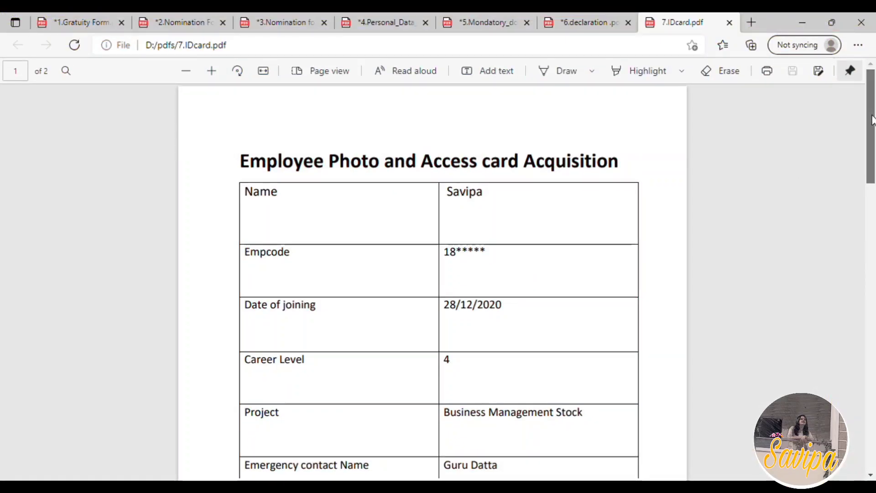
# In 7.IDcard.pdf, highlight the employee's name and the Empcode, Date of joining, Career Level and Project labels
pyautogui.scroll(-1, 872, 119)
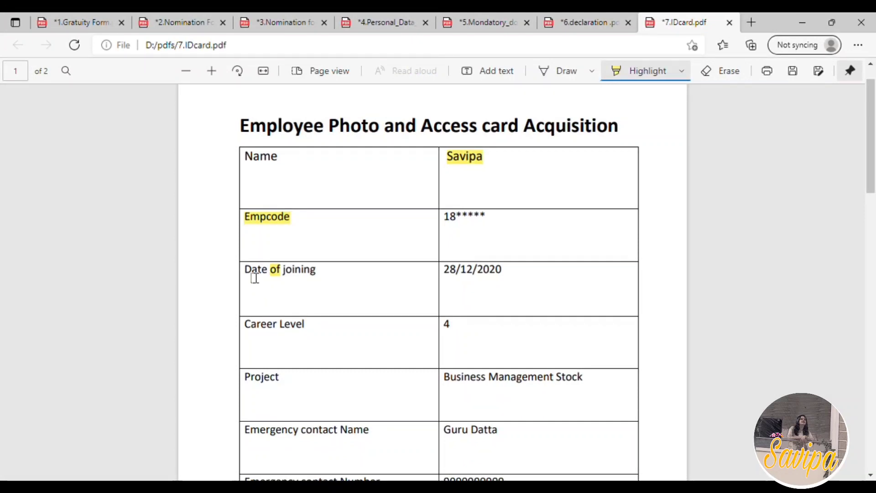
pyautogui.moveTo(252, 275); pyautogui.dragTo(329, 279)
pyautogui.scroll(-2, 328, 280)
pyautogui.moveTo(245, 261); pyautogui.dragTo(305, 262)
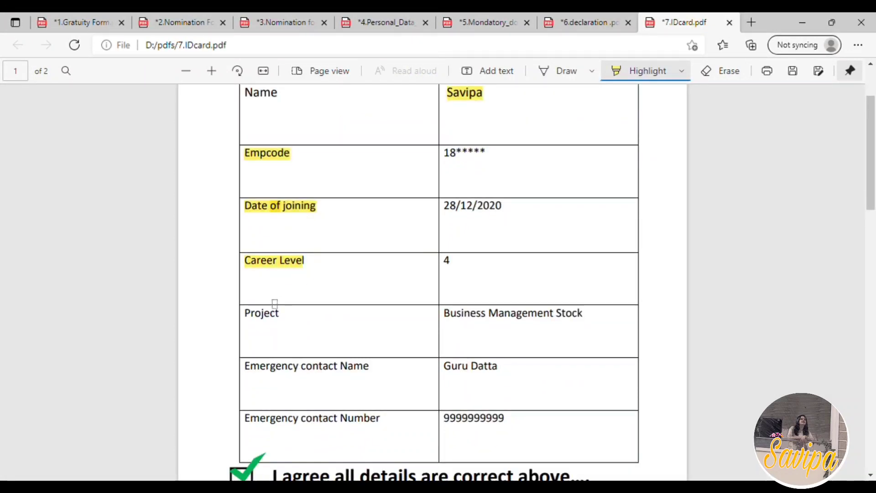
pyautogui.moveTo(257, 323); pyautogui.dragTo(290, 323)
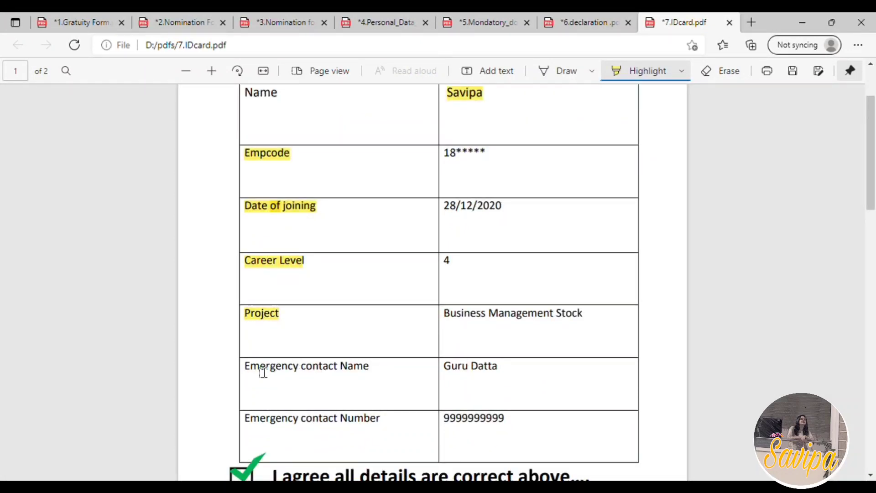
# Highlight the Emergency contact Name and Emergency contact Number labels, and review the agreement checkbox and signature below the table
pyautogui.moveTo(251, 372); pyautogui.dragTo(383, 371)
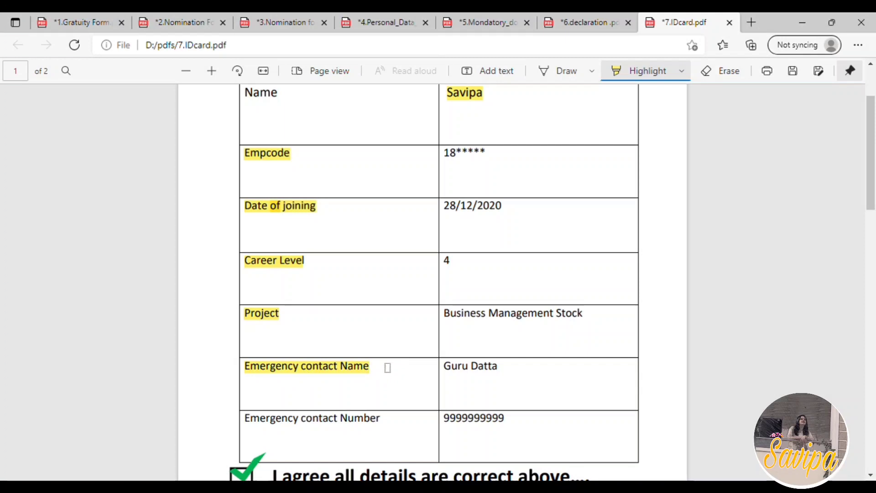
pyautogui.scroll(-2, 373, 364)
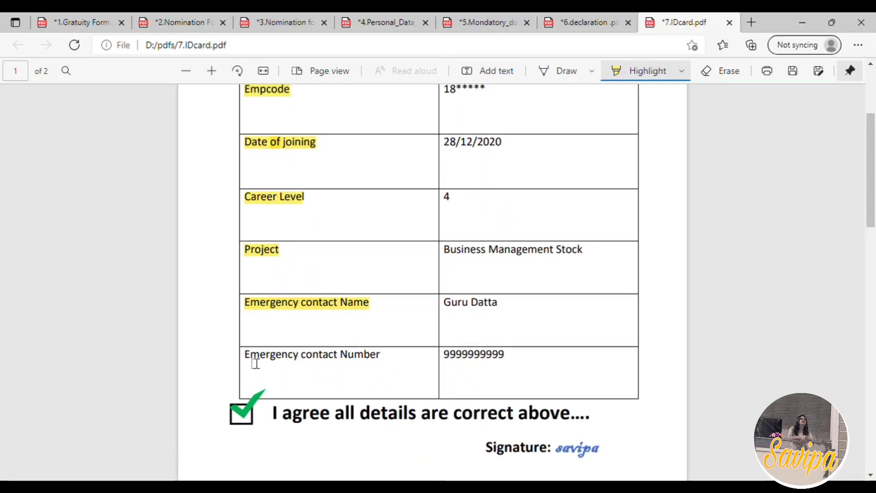
pyautogui.moveTo(248, 357); pyautogui.dragTo(382, 368)
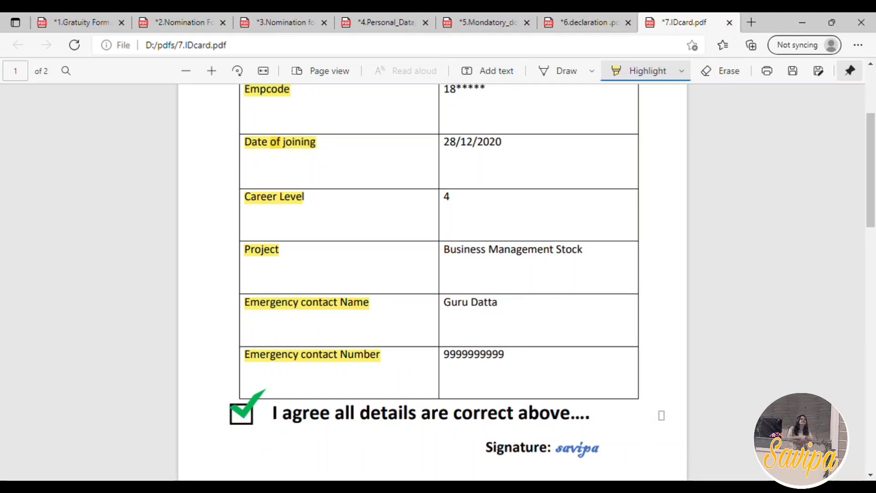
pyautogui.scroll(-2, 661, 415)
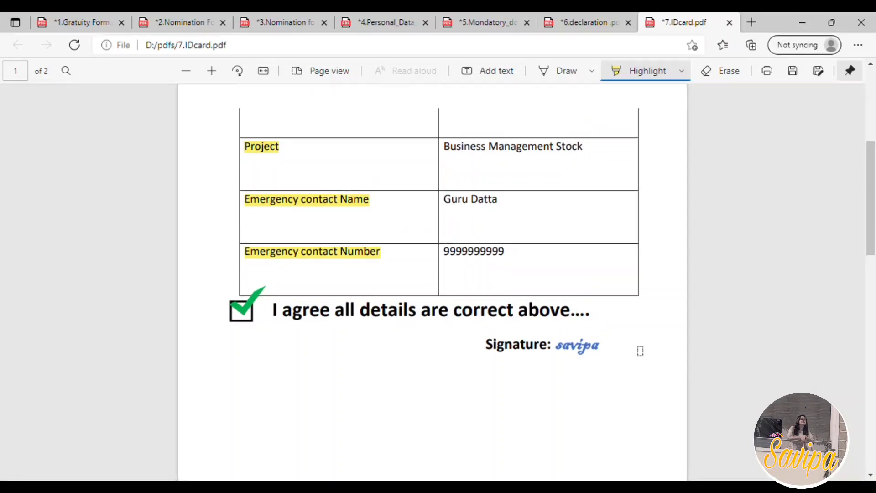
pyautogui.scroll(5, 644, 348)
pyautogui.scroll(-3, 648, 342)
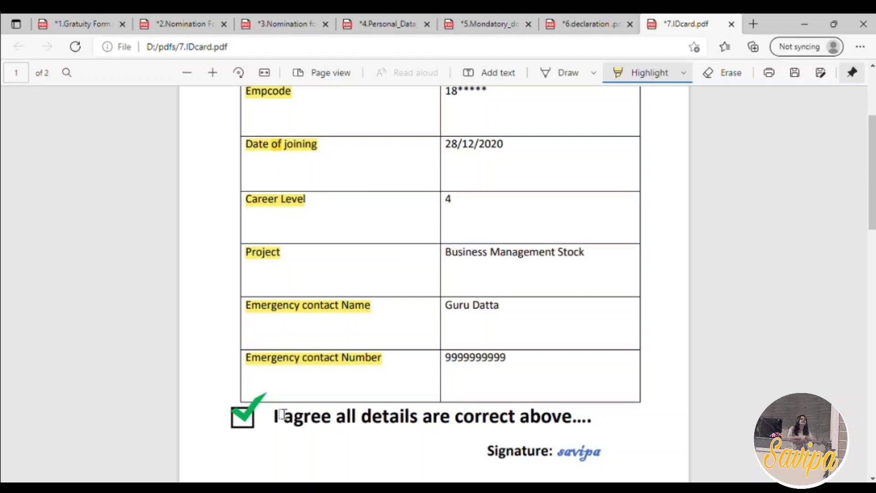
pyautogui.scroll(3, 282, 414)
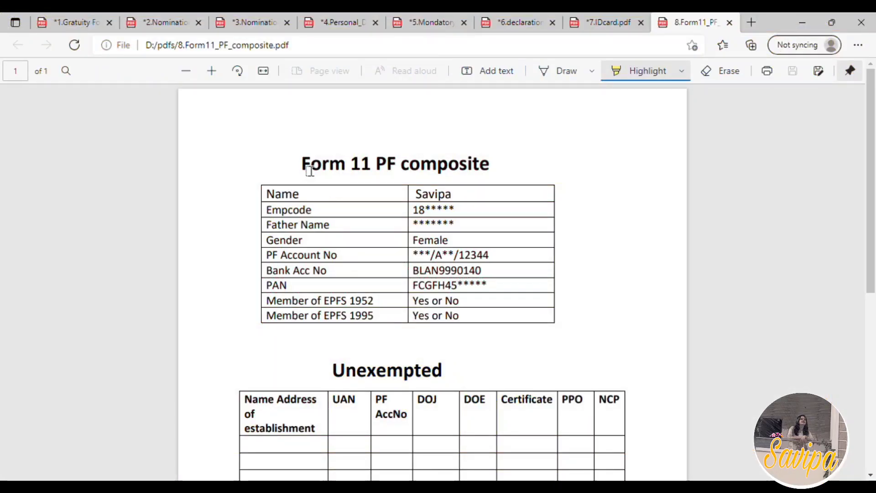
# In 8.Form11_PF_composite.pdf, highlight the Form 11 PF composite title and the PF Account No, Bank Acc No and PAN labels
pyautogui.moveTo(302, 170); pyautogui.dragTo(485, 171)
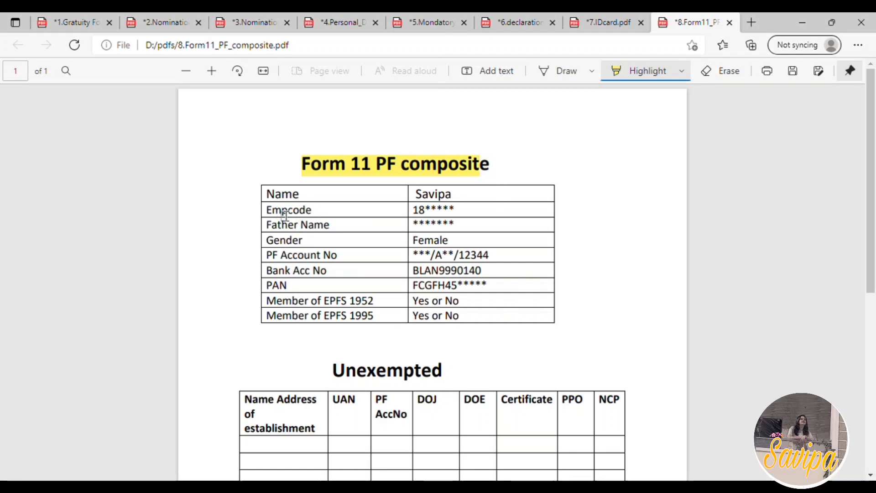
pyautogui.moveTo(267, 256); pyautogui.dragTo(334, 256)
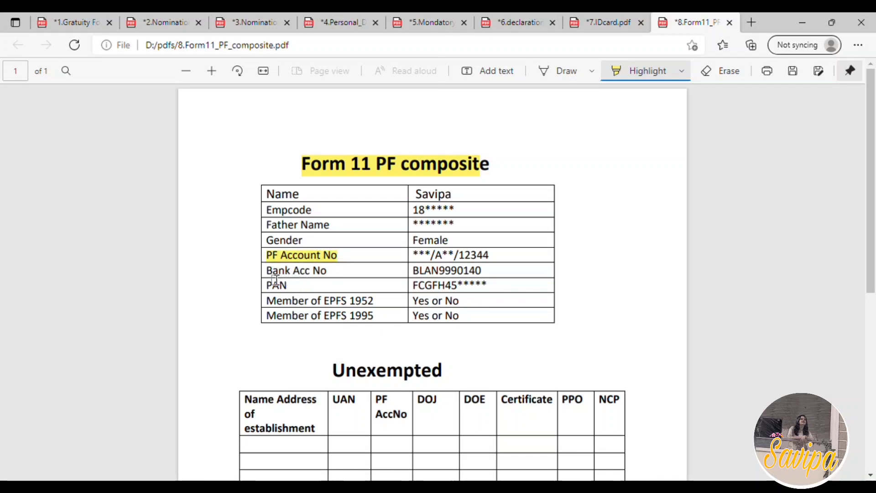
pyautogui.moveTo(274, 273); pyautogui.dragTo(336, 278)
pyautogui.moveTo(268, 286); pyautogui.dragTo(296, 294)
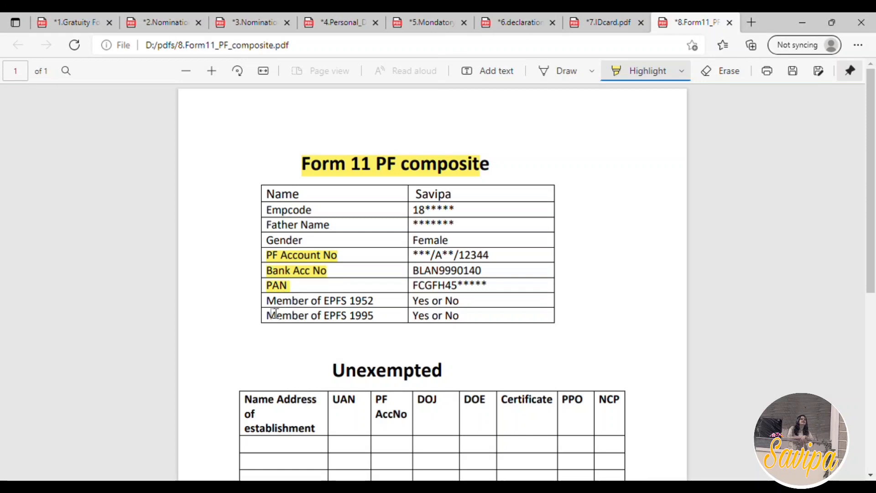
# Highlight the Member of EPFS 1952 and Member of EPFS 1995 labels along with their Yes or No answers
pyautogui.moveTo(268, 313); pyautogui.dragTo(379, 316)
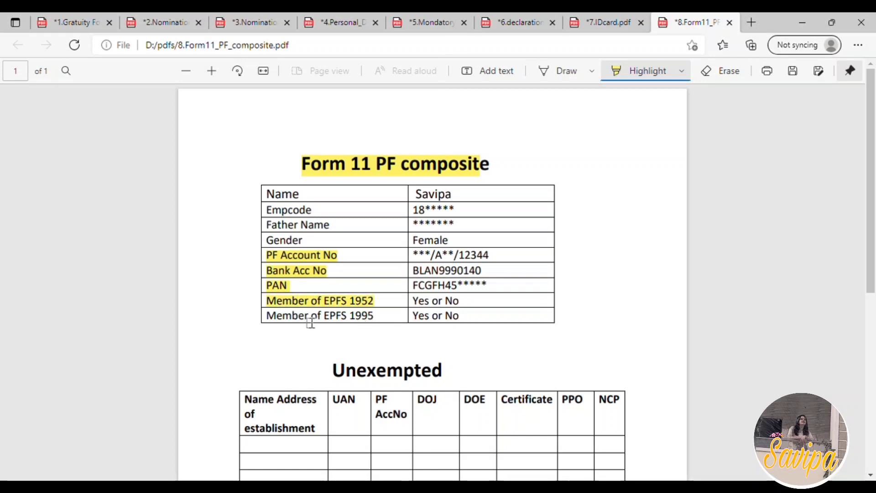
pyautogui.moveTo(275, 325); pyautogui.dragTo(387, 329)
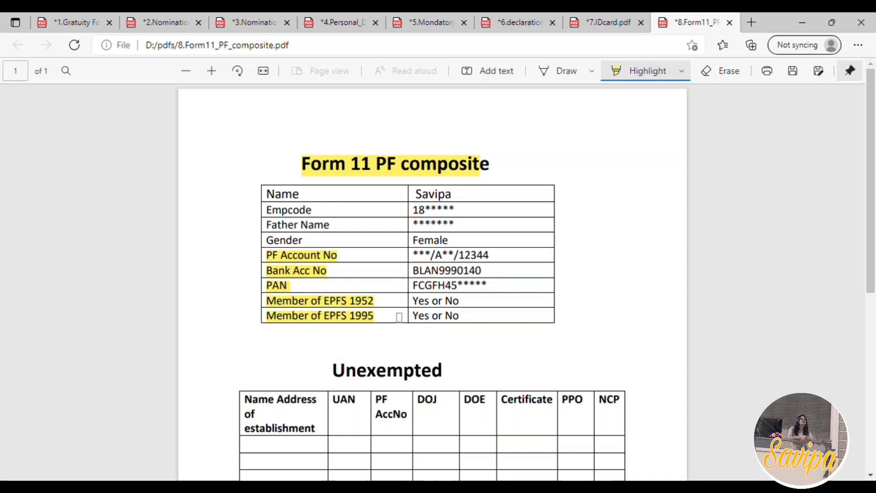
pyautogui.moveTo(412, 302)
pyautogui.mouseDown()
pyautogui.moveTo(460, 304)
pyautogui.moveTo(413, 317)
pyautogui.mouseUp()
# Highlight the Unexempted and Exempted table headings, going over each of them twice
pyautogui.scroll(-3, 435, 296)
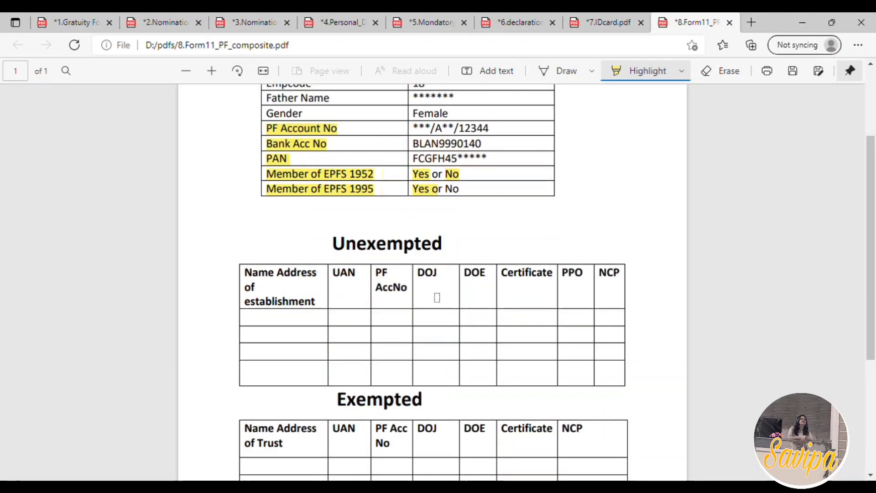
pyautogui.scroll(-2, 333, 310)
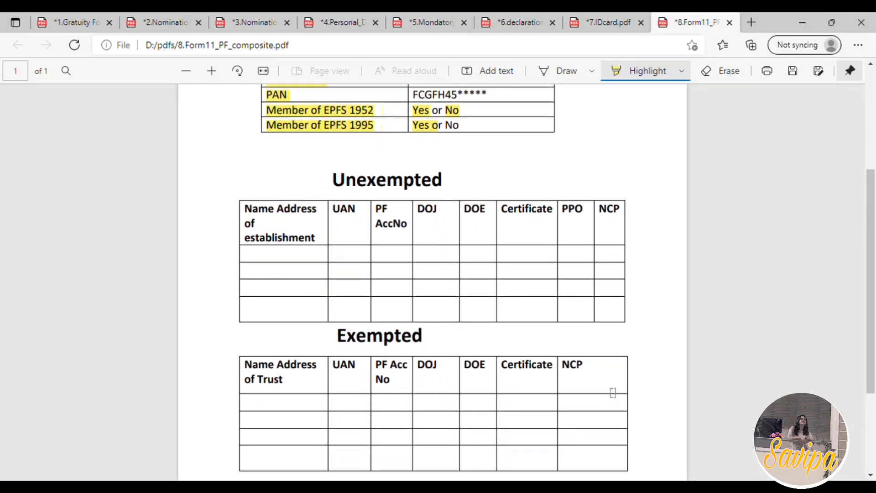
pyautogui.moveTo(339, 188); pyautogui.dragTo(462, 188)
pyautogui.moveTo(340, 343); pyautogui.dragTo(446, 343)
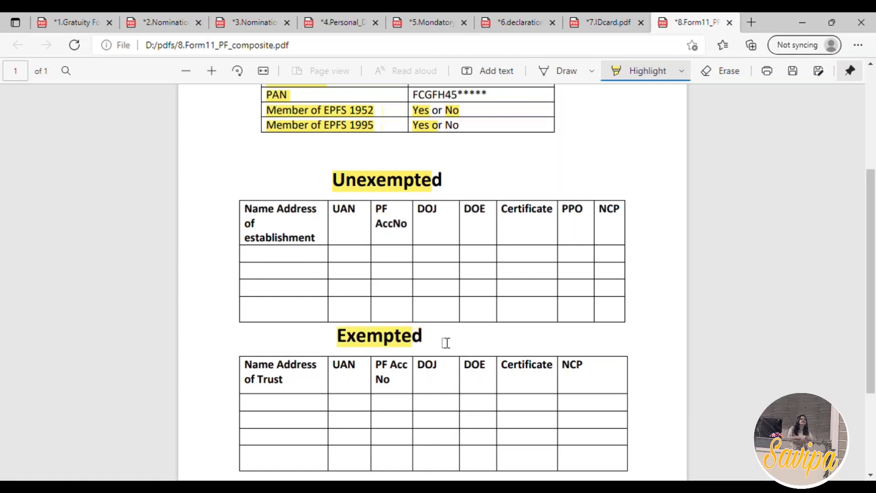
pyautogui.moveTo(339, 182); pyautogui.dragTo(462, 192)
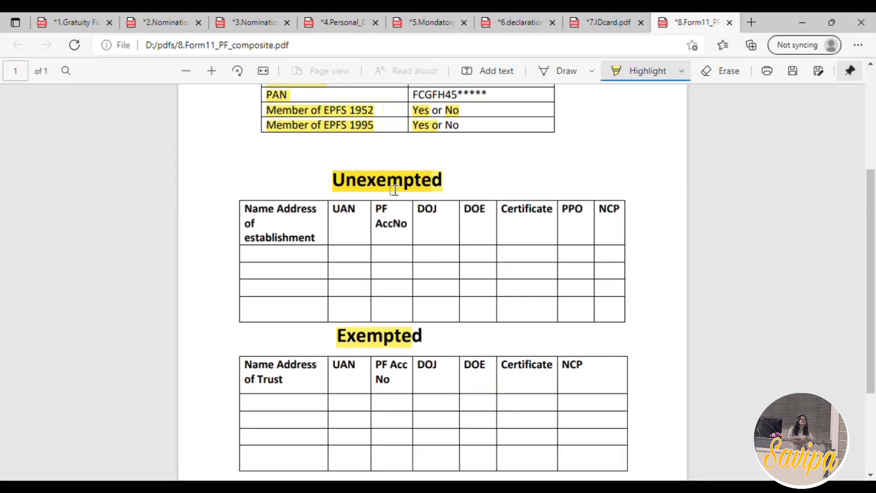
pyautogui.moveTo(343, 349); pyautogui.dragTo(431, 349)
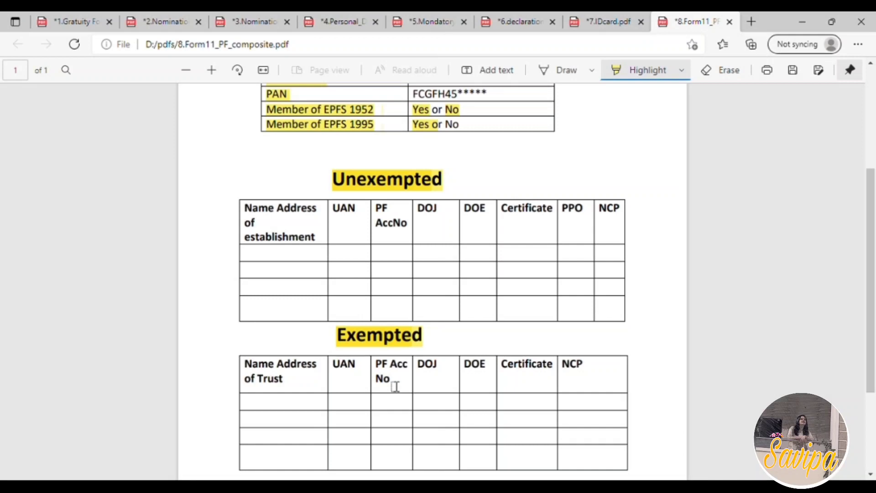
# Highlight the Name Address of establishment, UAN, PF AccNo, DOJ and DOE column headers in the Unexempted table
pyautogui.scroll(-2, 395, 387)
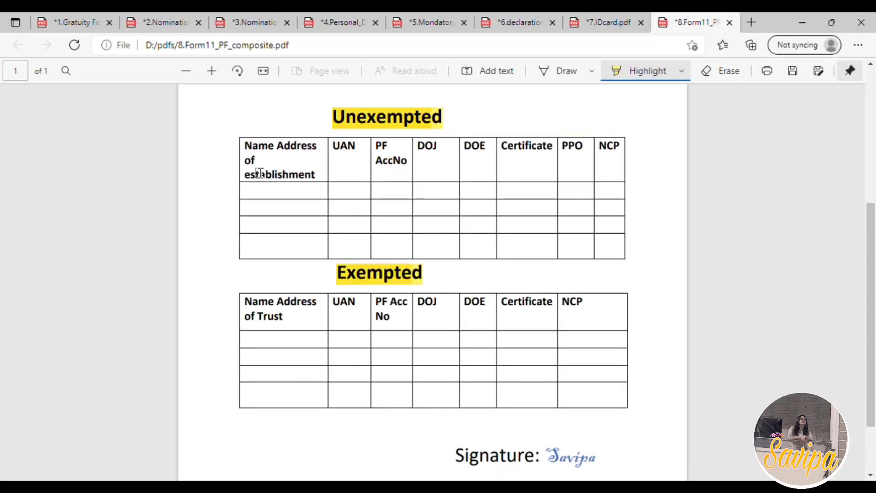
pyautogui.moveTo(265, 163); pyautogui.dragTo(313, 182)
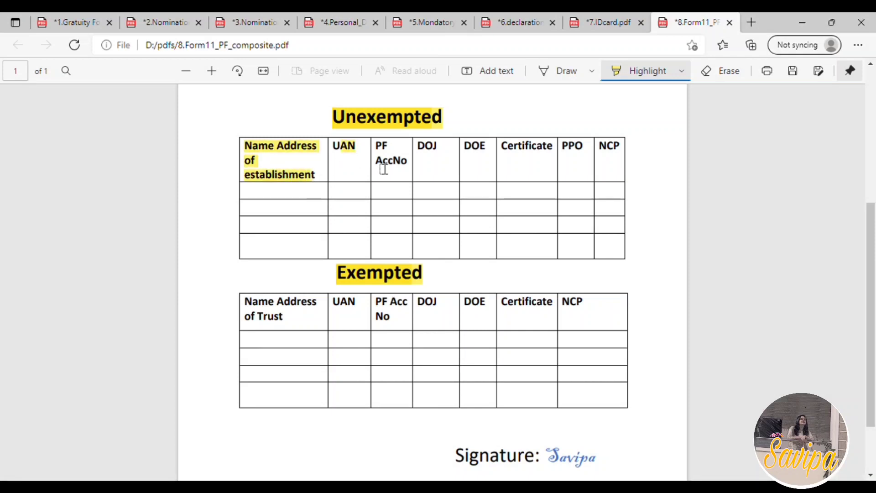
pyautogui.moveTo(387, 154); pyautogui.dragTo(489, 157)
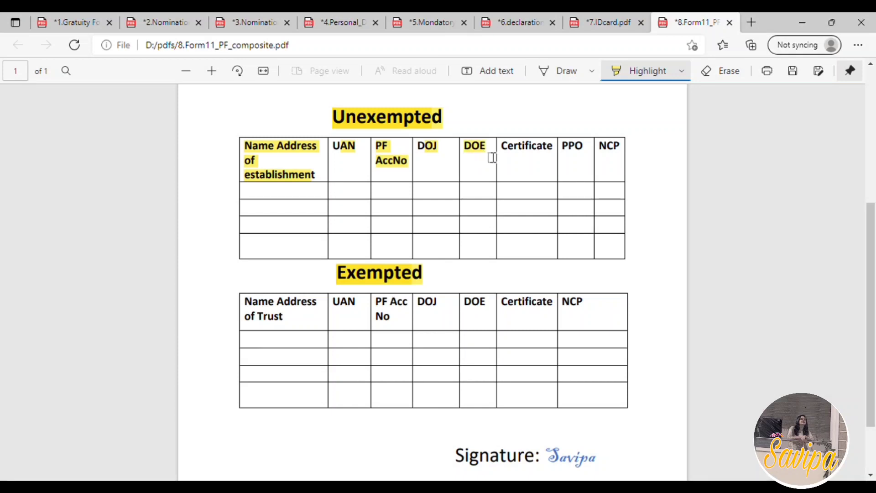